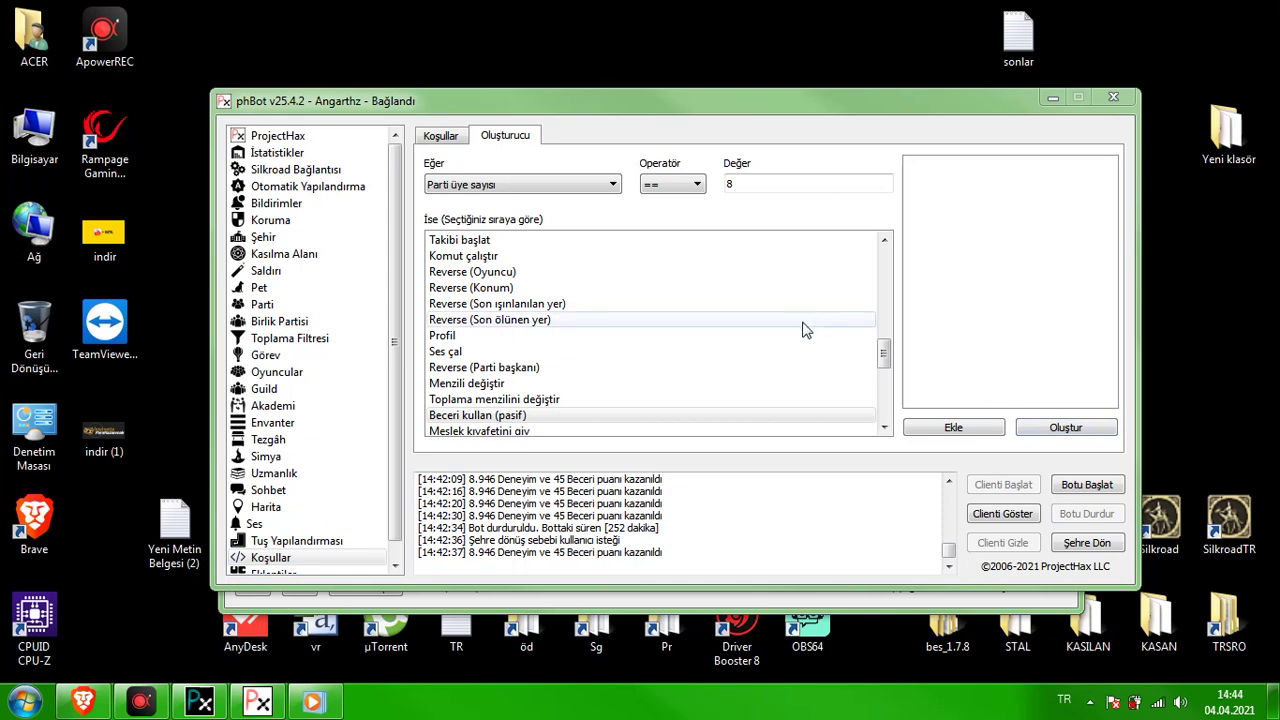
Step: Show the attack buff settings for the "Oyuncu Yakında" category
{"action": "left_click", "coordinate": [322, 275]}
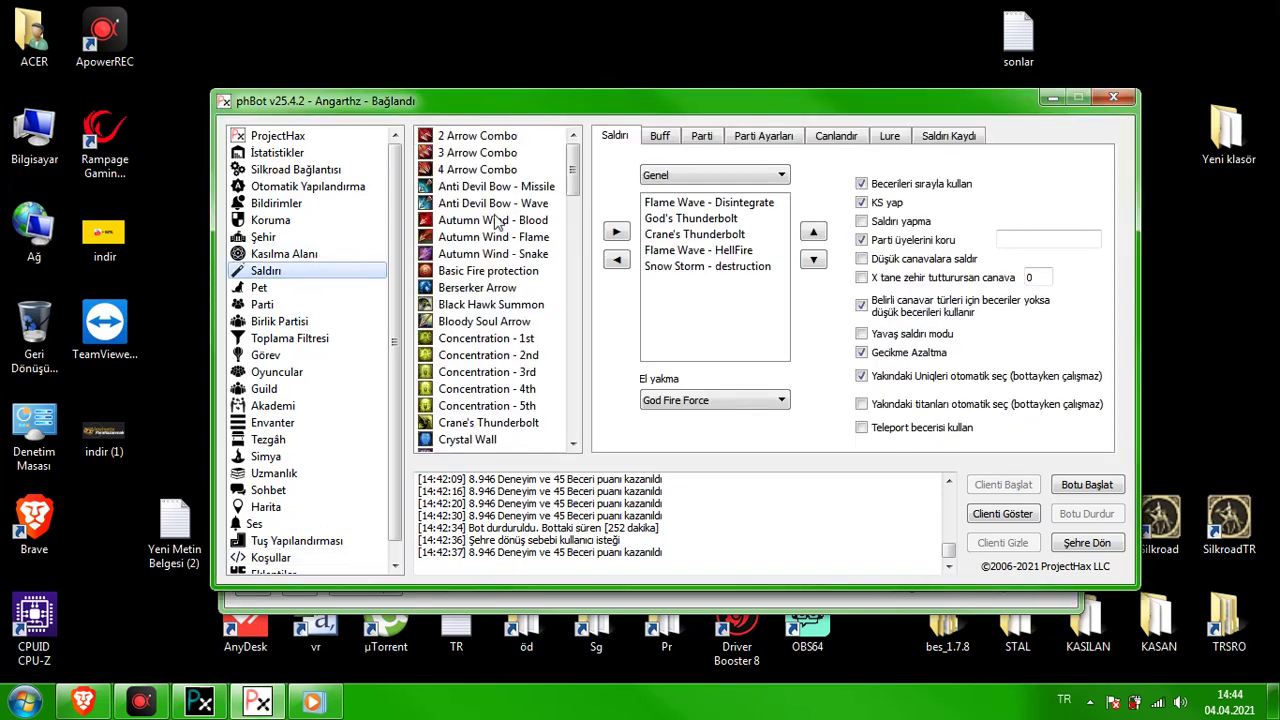
{"action": "left_click", "coordinate": [659, 137]}
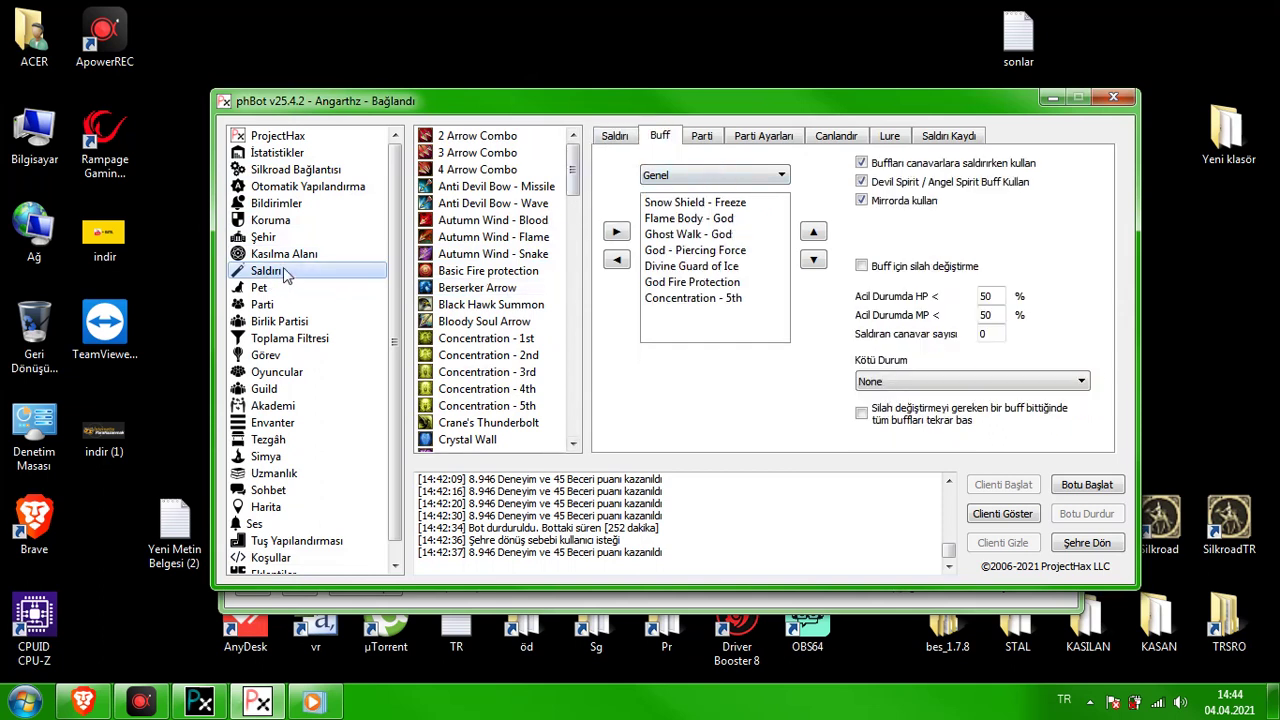
{"action": "left_click", "coordinate": [712, 175]}
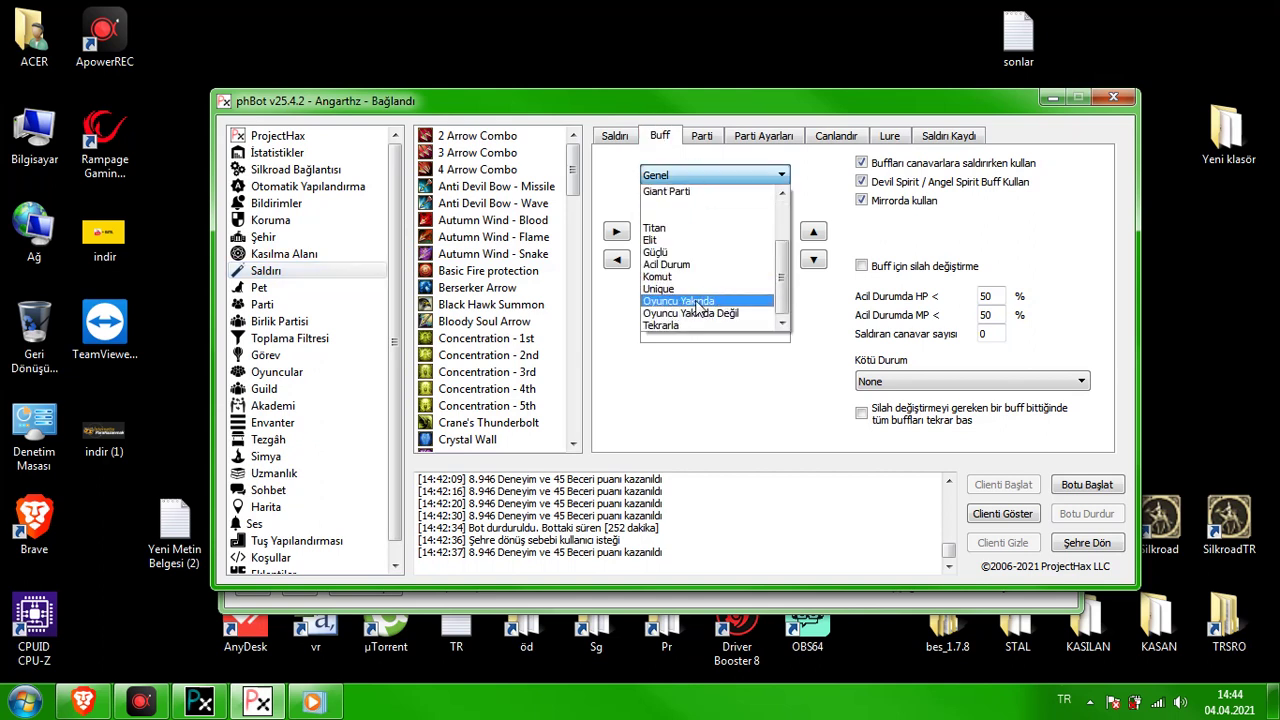
{"action": "left_click", "coordinate": [697, 302]}
{"action": "left_click", "coordinate": [573, 200]}
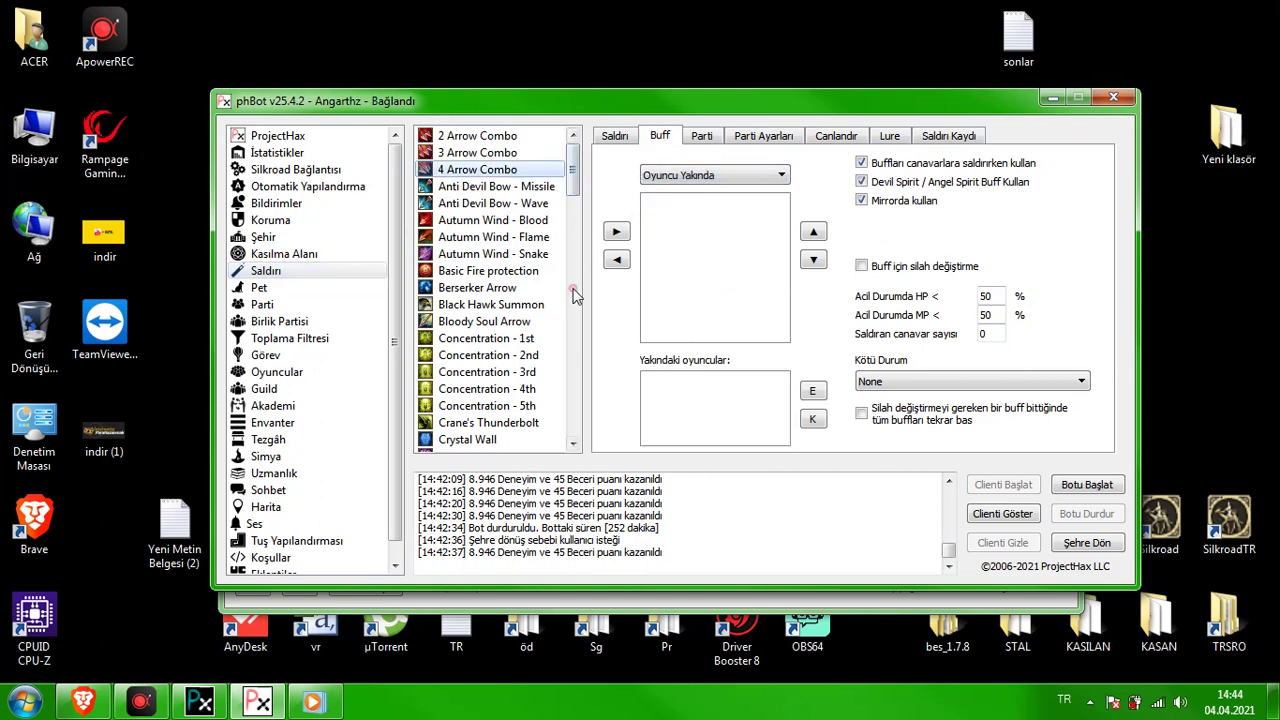
Step: Add a player's character name to the nearby players list of the "Oyuncu Yakında" buffs
{"action": "left_click", "coordinate": [812, 391]}
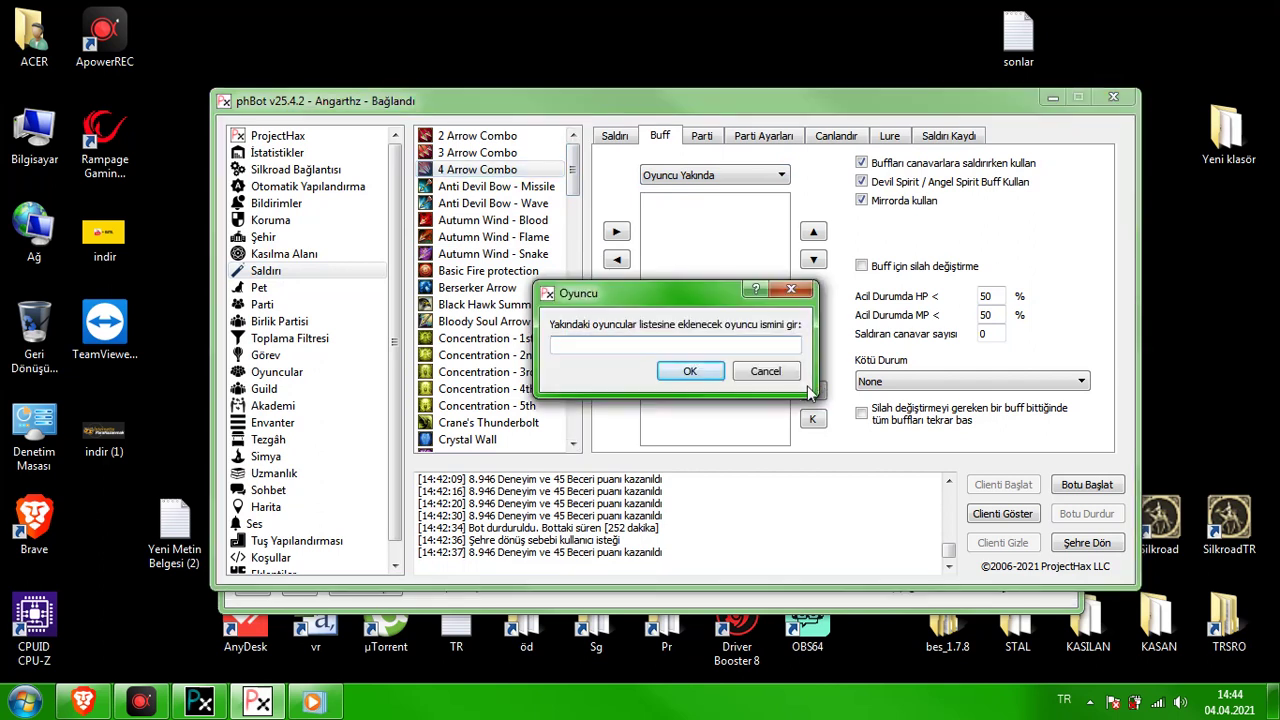
{"action": "type", "text": "charismi"}
{"action": "key", "text": "Return"}
{"action": "left_click", "coordinate": [718, 390]}
Step: Add the skill "Snow Shield - Intensify" to the "Oyuncu Yakında" buff list
{"action": "left_click", "coordinate": [500, 340]}
{"action": "scroll", "coordinate": [503, 345], "scroll_direction": "down", "scroll_amount": 2}
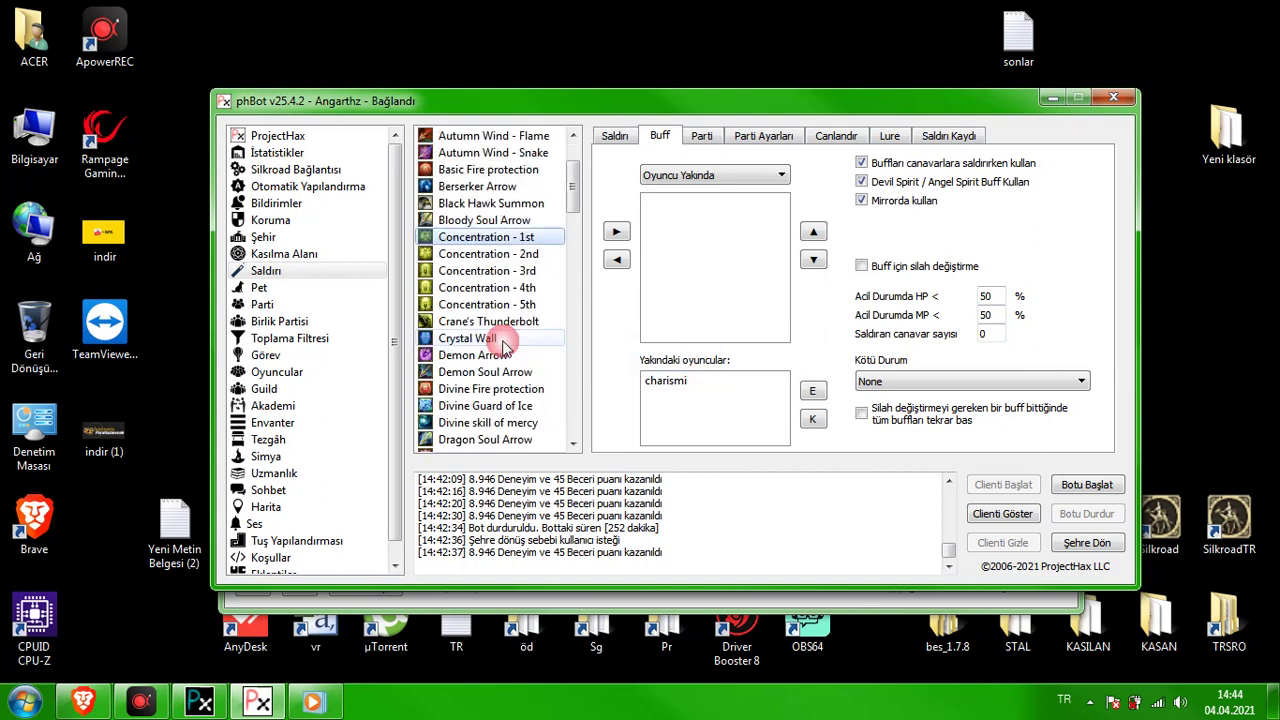
{"action": "scroll", "coordinate": [503, 345], "scroll_direction": "down", "scroll_amount": 1}
{"action": "scroll", "coordinate": [503, 375], "scroll_direction": "down", "scroll_amount": 8}
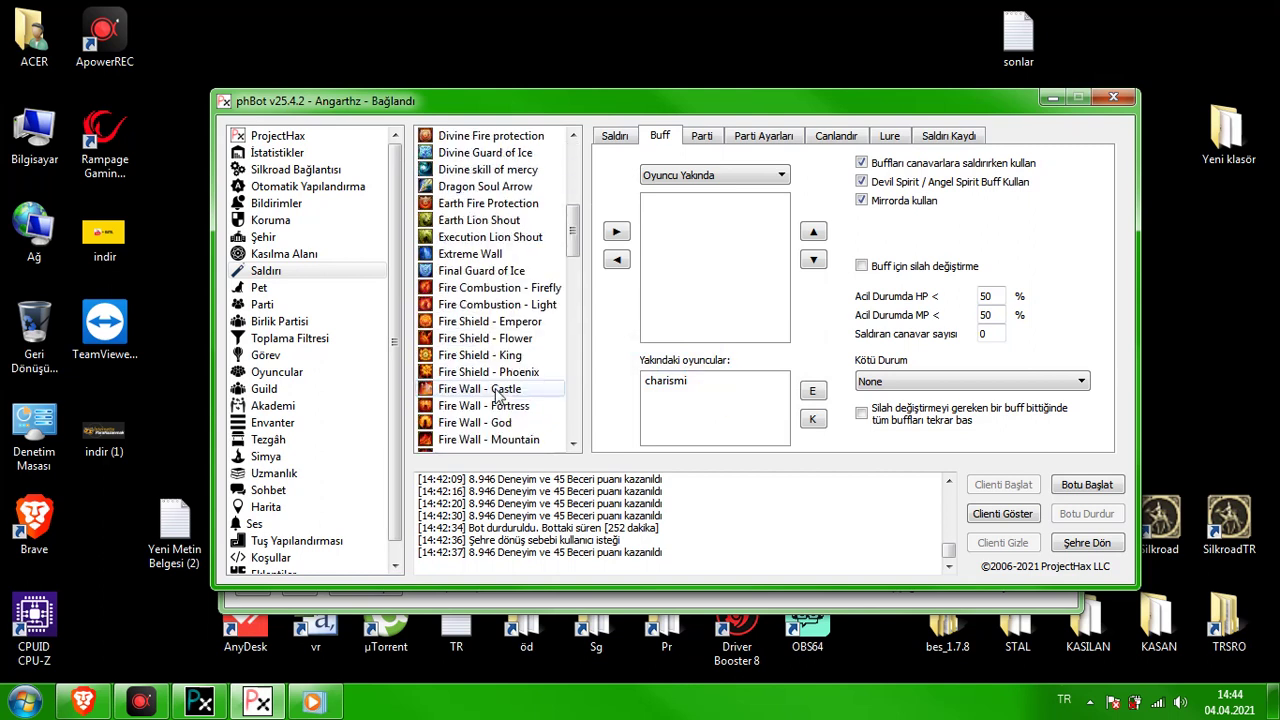
{"action": "left_click", "coordinate": [743, 383]}
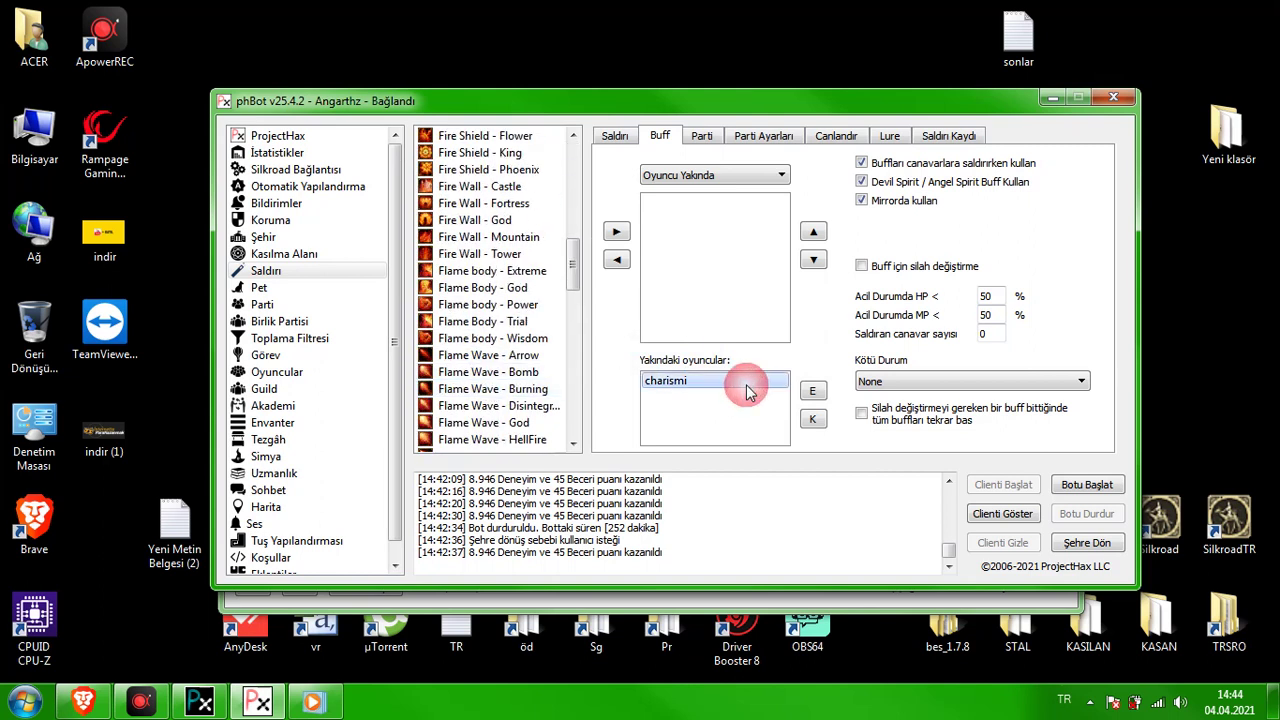
{"action": "scroll", "coordinate": [437, 355], "scroll_direction": "down", "scroll_amount": 1}
{"action": "scroll", "coordinate": [440, 355], "scroll_direction": "down", "scroll_amount": 8}
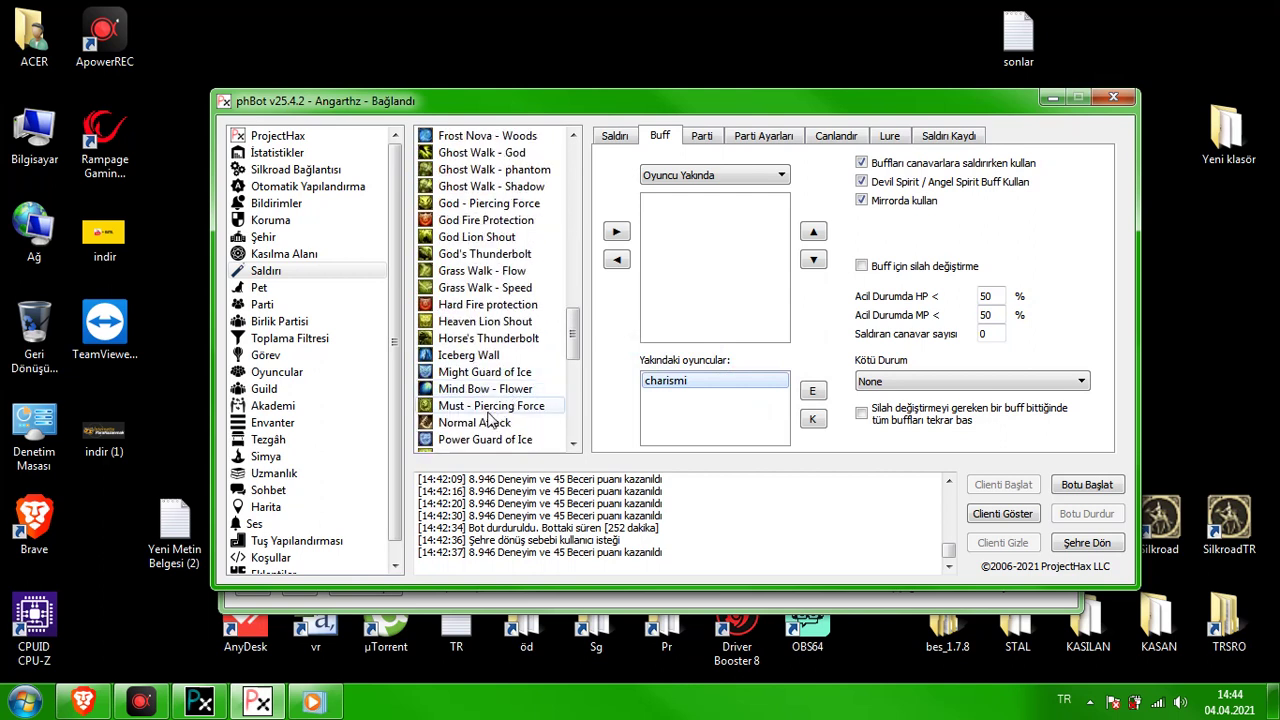
{"action": "scroll", "coordinate": [505, 335], "scroll_direction": "down", "scroll_amount": 3}
{"action": "left_click", "coordinate": [497, 389]}
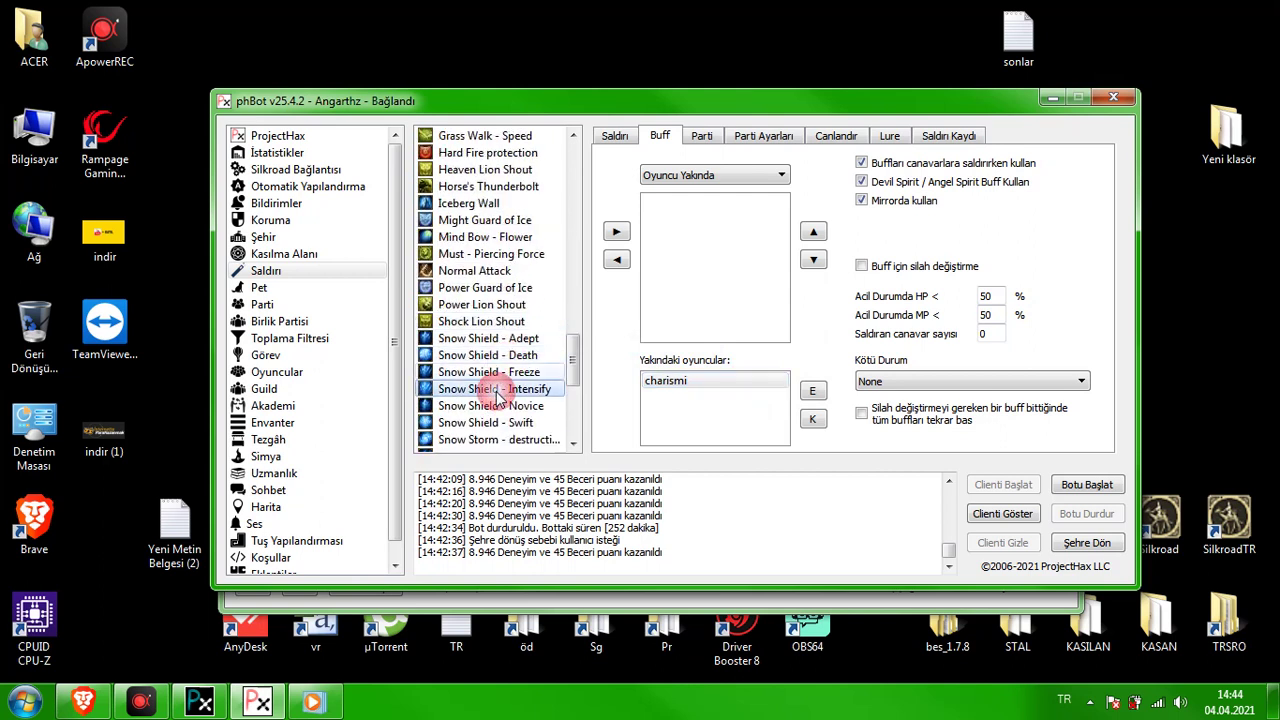
{"action": "left_click", "coordinate": [616, 232]}
Step: Remove "Snow Shield - Intensify" from the buff list and delete the player's entry from the nearby players list
{"action": "left_click", "coordinate": [686, 204]}
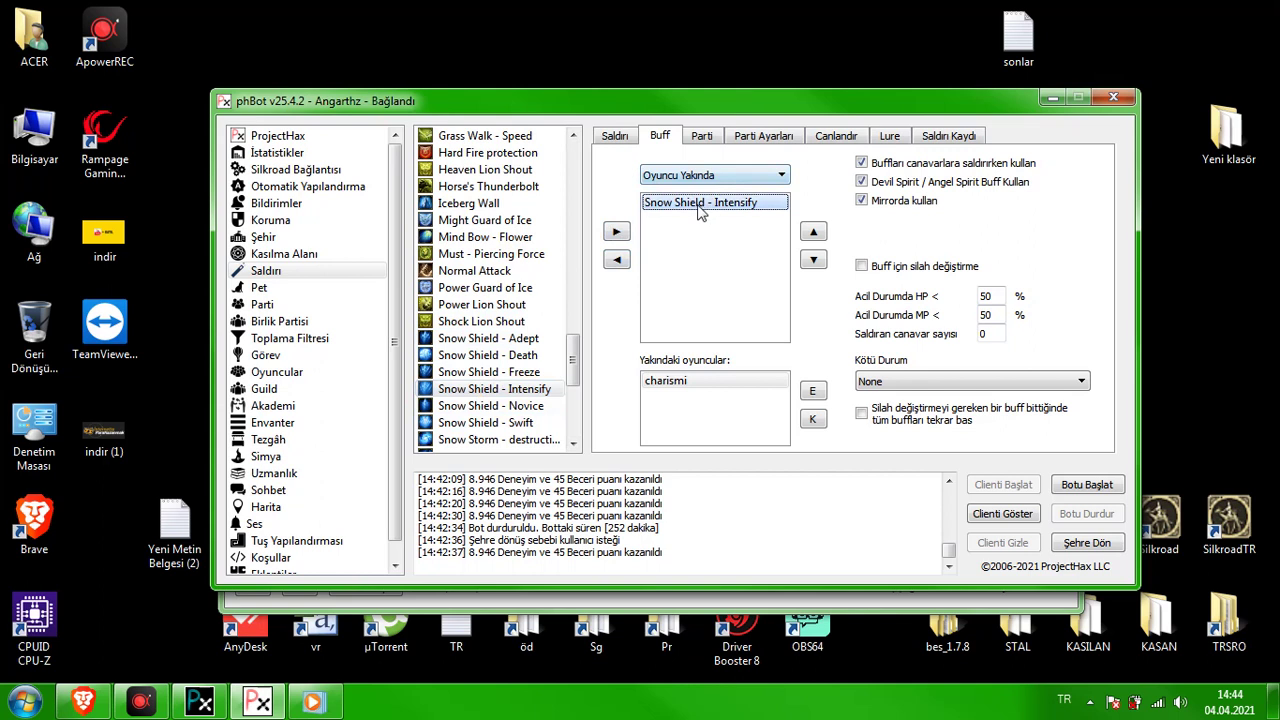
{"action": "left_click", "coordinate": [616, 259]}
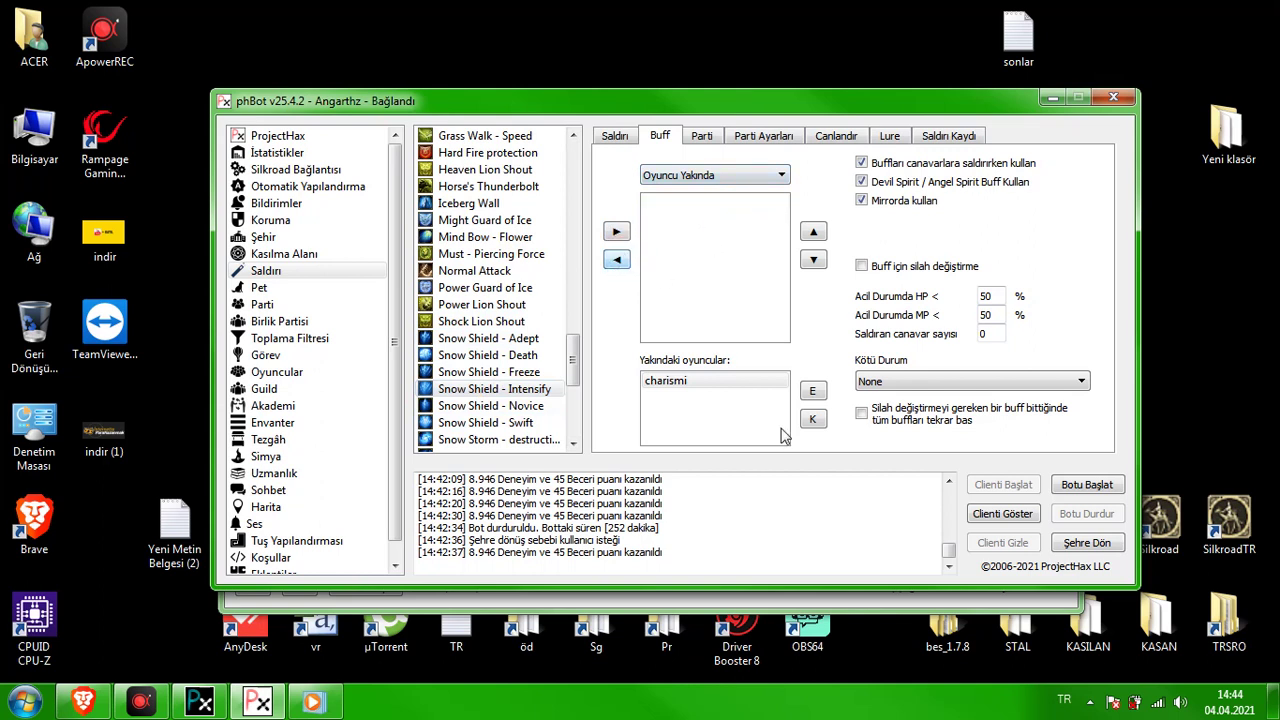
{"action": "left_click", "coordinate": [757, 386]}
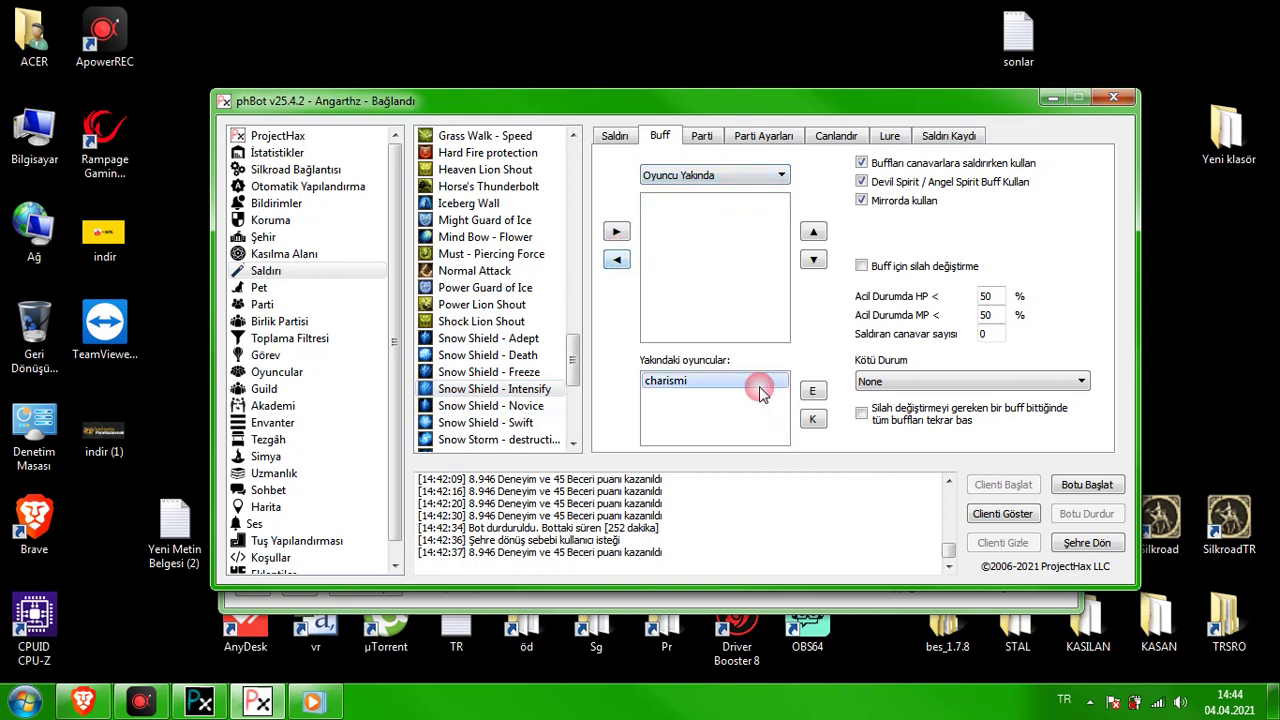
{"action": "left_click", "coordinate": [812, 420]}
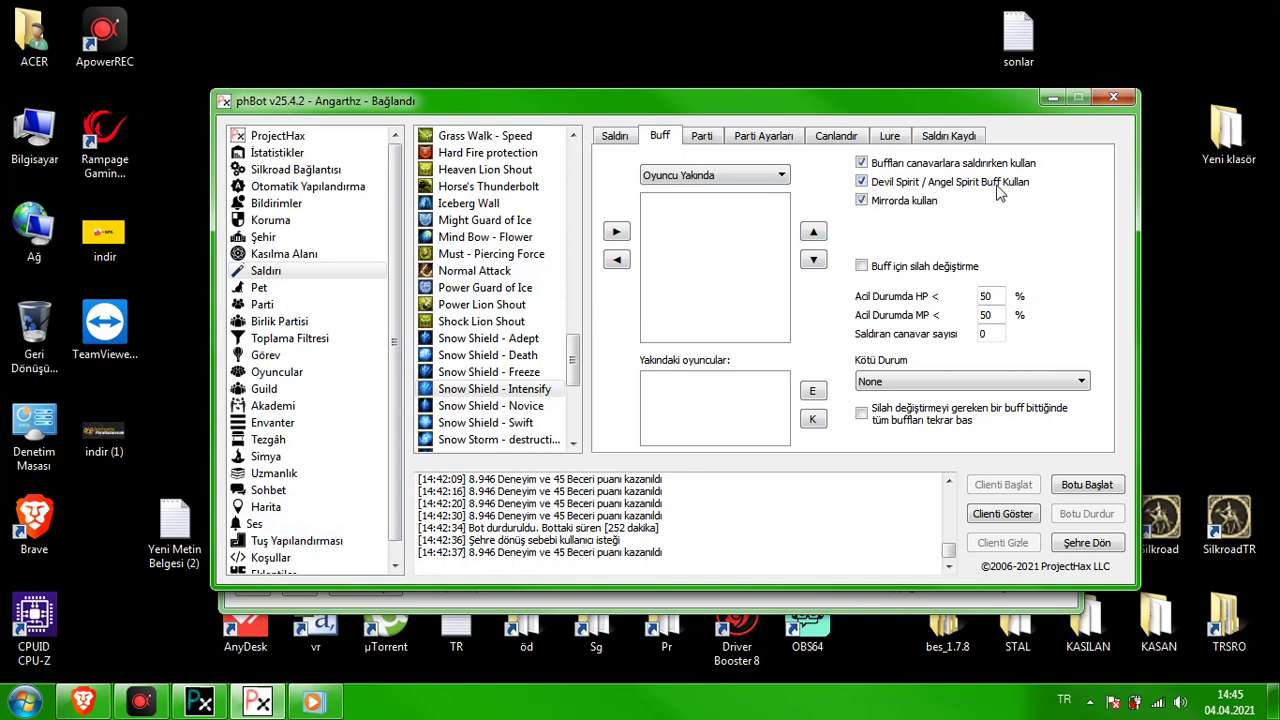
{"action": "left_click", "coordinate": [912, 183]}
{"action": "left_click", "coordinate": [929, 190]}
Step: Add "Kasılma alanında" as the first criterion in the condition builder of the Koşullar section
{"action": "scroll", "coordinate": [401, 390], "scroll_direction": "down", "scroll_amount": 1}
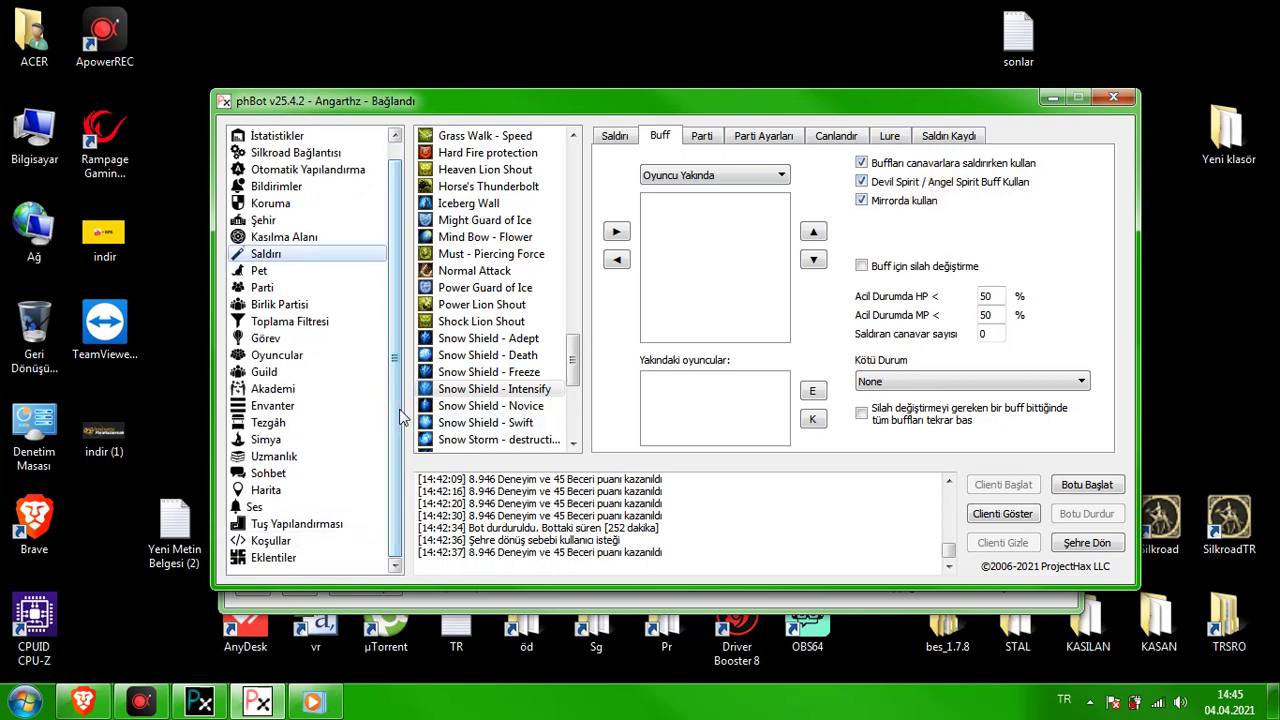
{"action": "left_click", "coordinate": [300, 541]}
{"action": "left_click", "coordinate": [600, 184]}
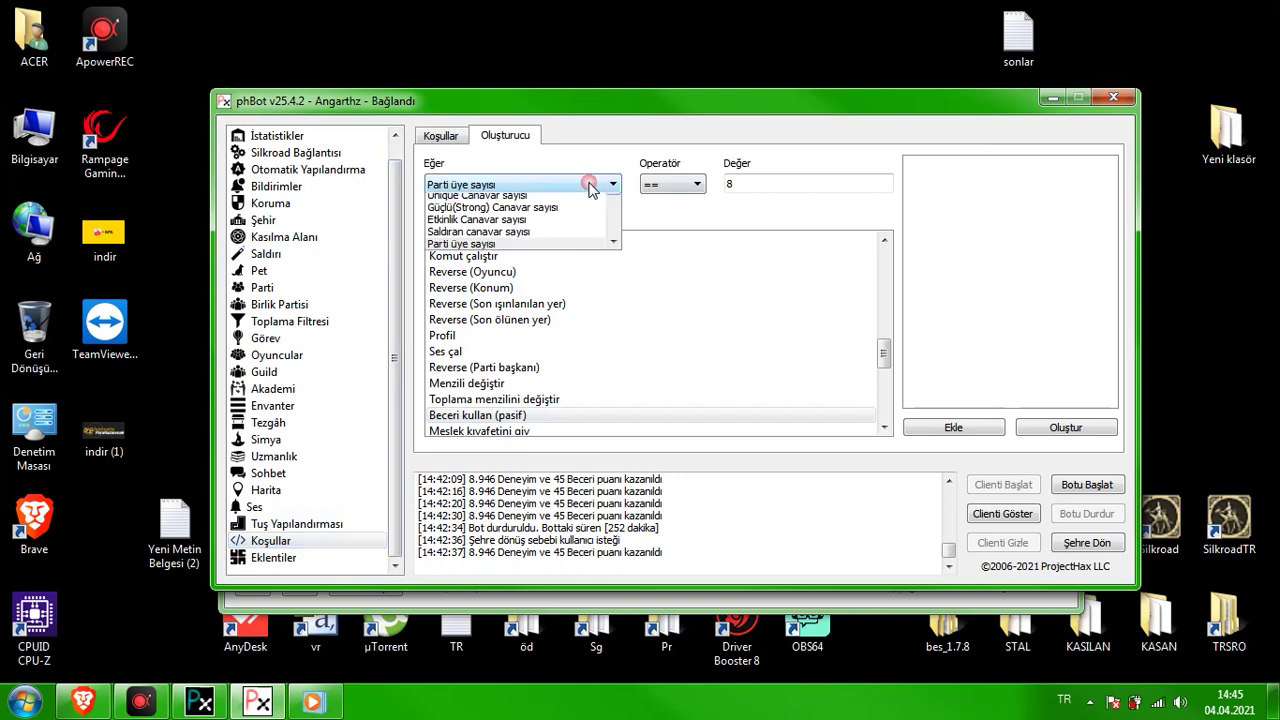
{"action": "scroll", "coordinate": [490, 305], "scroll_direction": "down", "scroll_amount": 3}
{"action": "scroll", "coordinate": [487, 326], "scroll_direction": "up", "scroll_amount": 2}
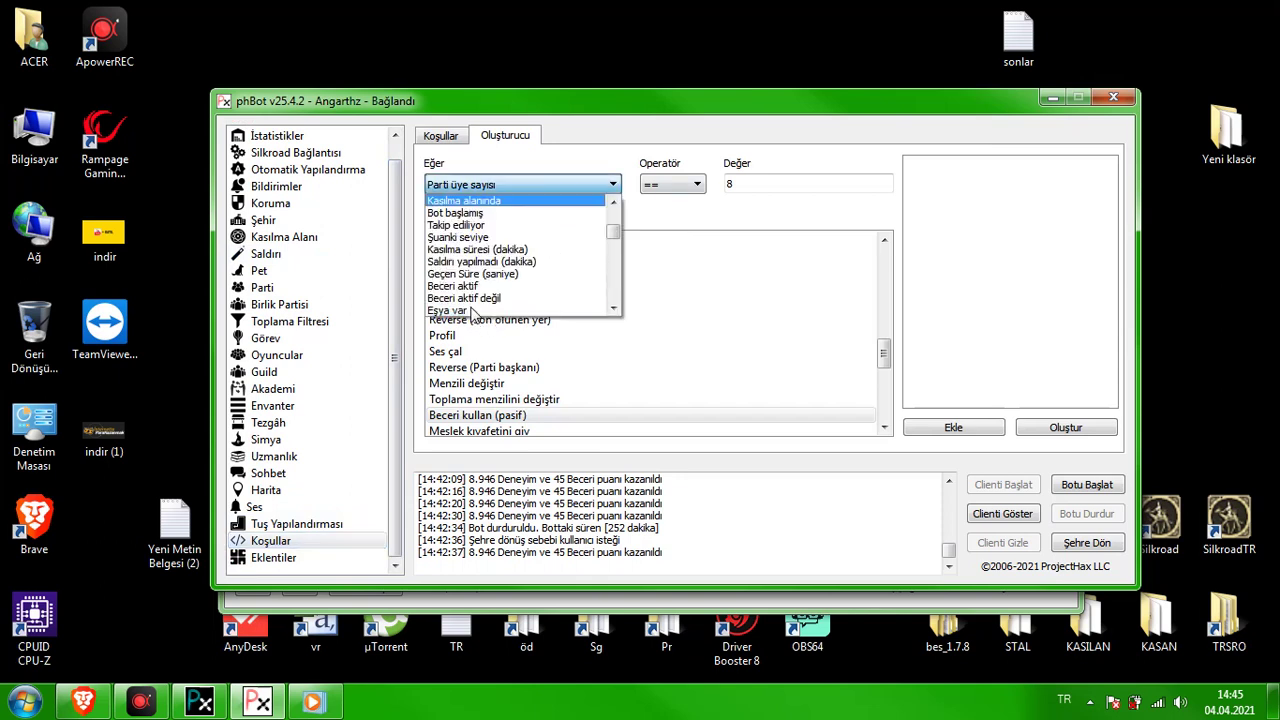
{"action": "left_click", "coordinate": [476, 298]}
{"action": "left_click", "coordinate": [953, 427]}
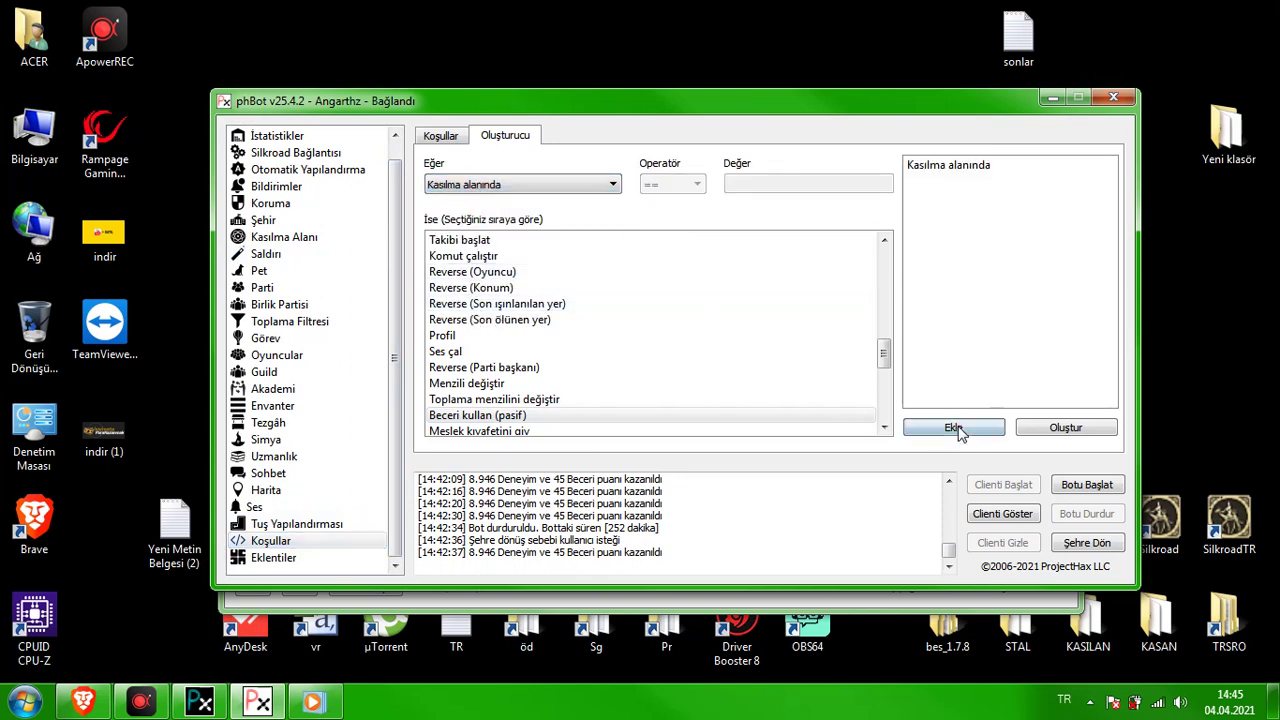
Step: Add "Parti üye sayısı == 8" as the second criterion of the condition
{"action": "left_click", "coordinate": [553, 184]}
{"action": "scroll", "coordinate": [490, 350], "scroll_direction": "down", "scroll_amount": 5}
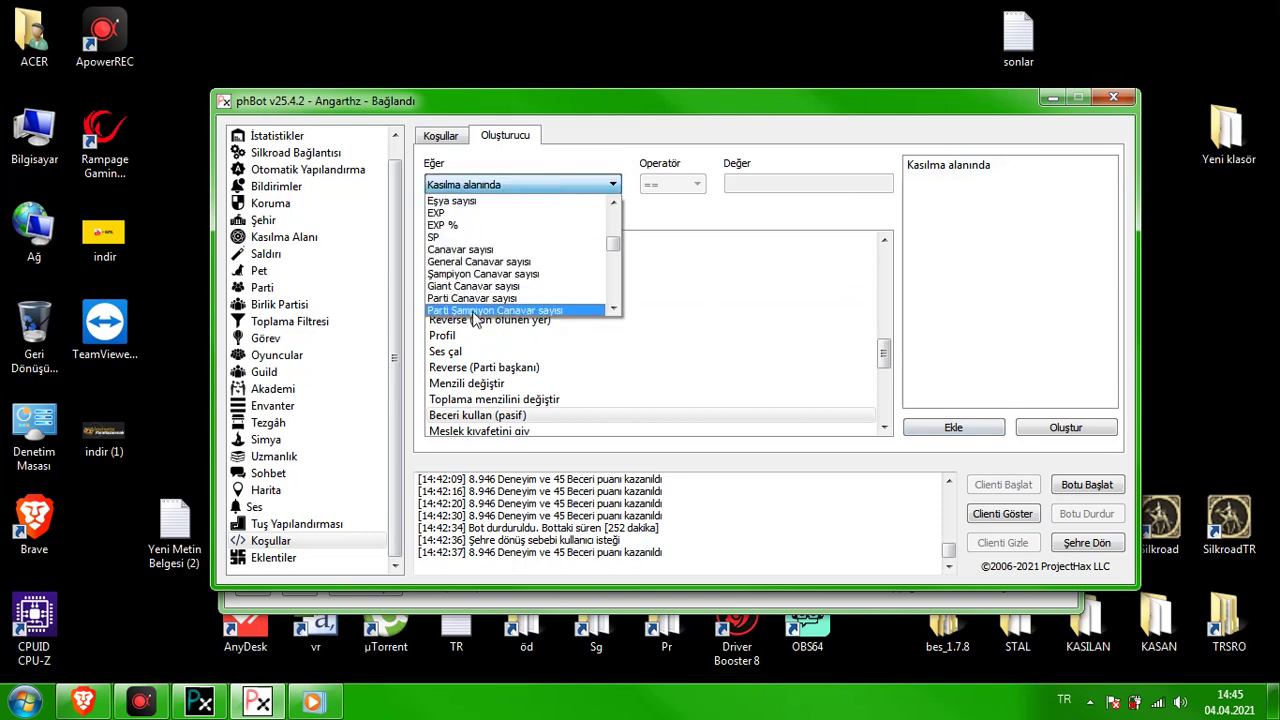
{"action": "left_click", "coordinate": [476, 311]}
{"action": "left_click", "coordinate": [750, 180]}
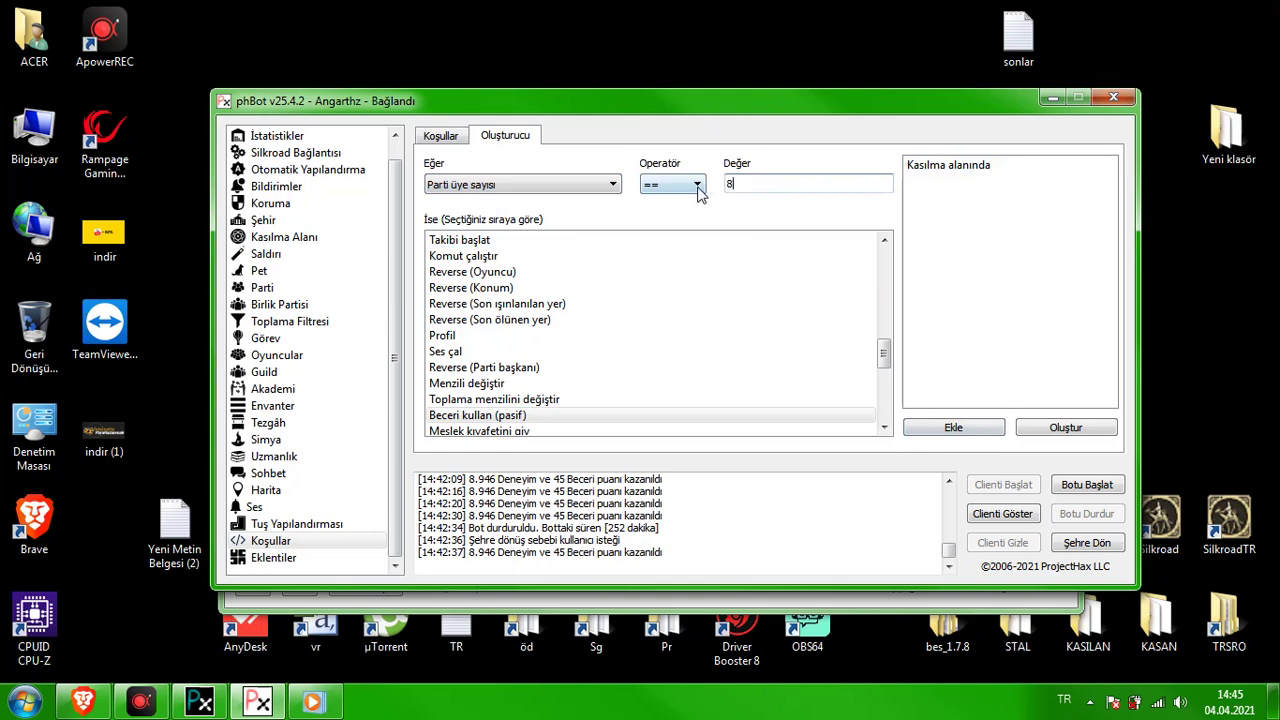
{"action": "left_click", "coordinate": [946, 430]}
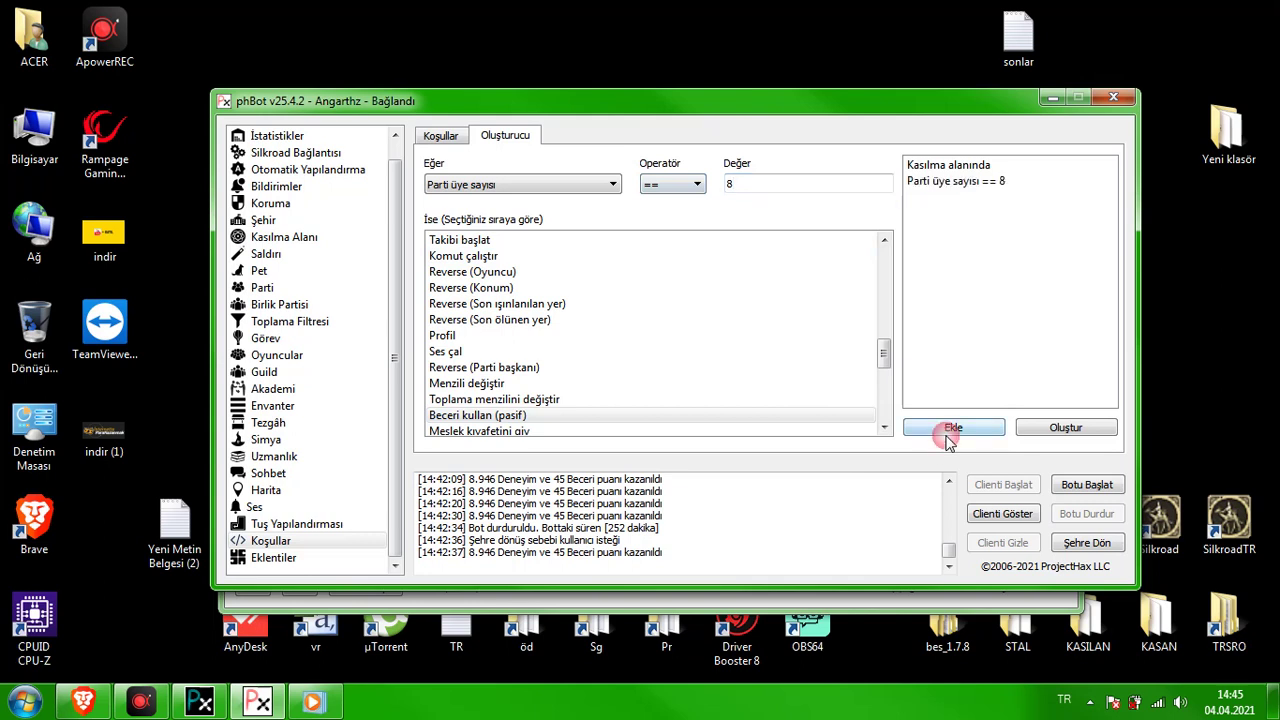
Step: Select "Beceri kullan (tekrar kullan)" as the action the condition performs
{"action": "left_click", "coordinate": [600, 416]}
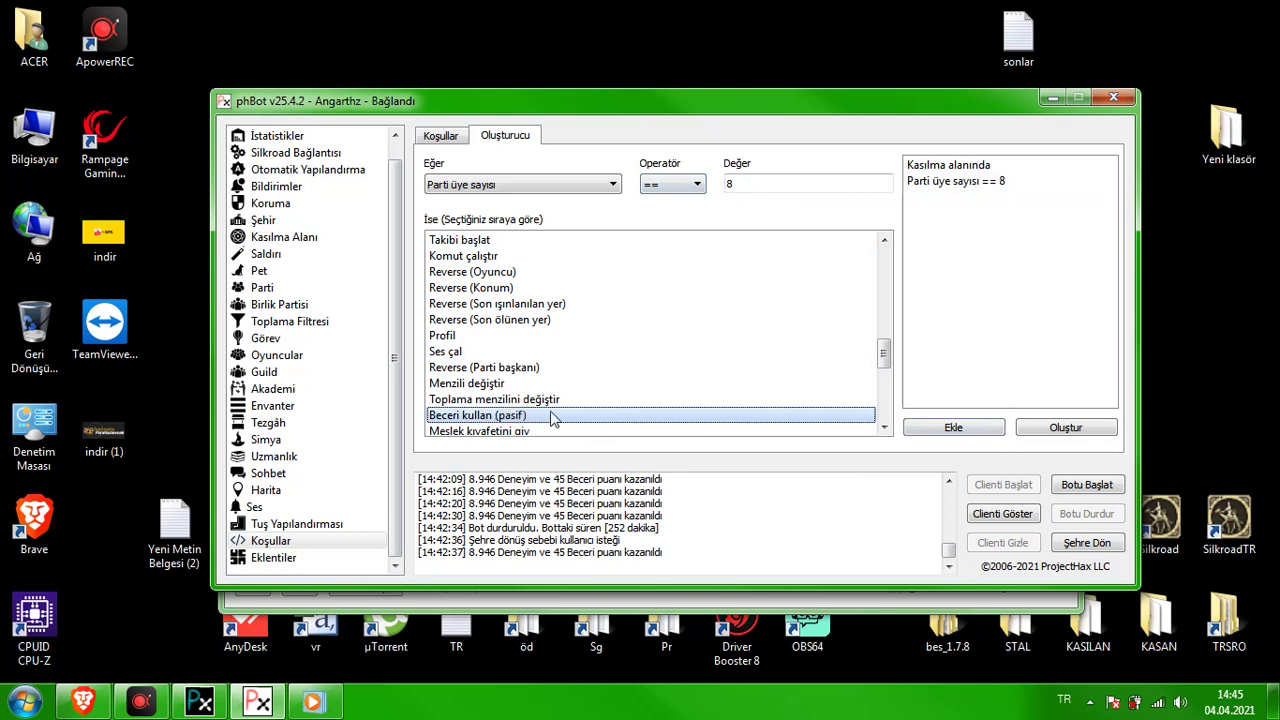
{"action": "key", "text": "Down"}
{"action": "key", "text": "Down"}
{"action": "key", "text": "Down"}
{"action": "key", "text": "Down"}
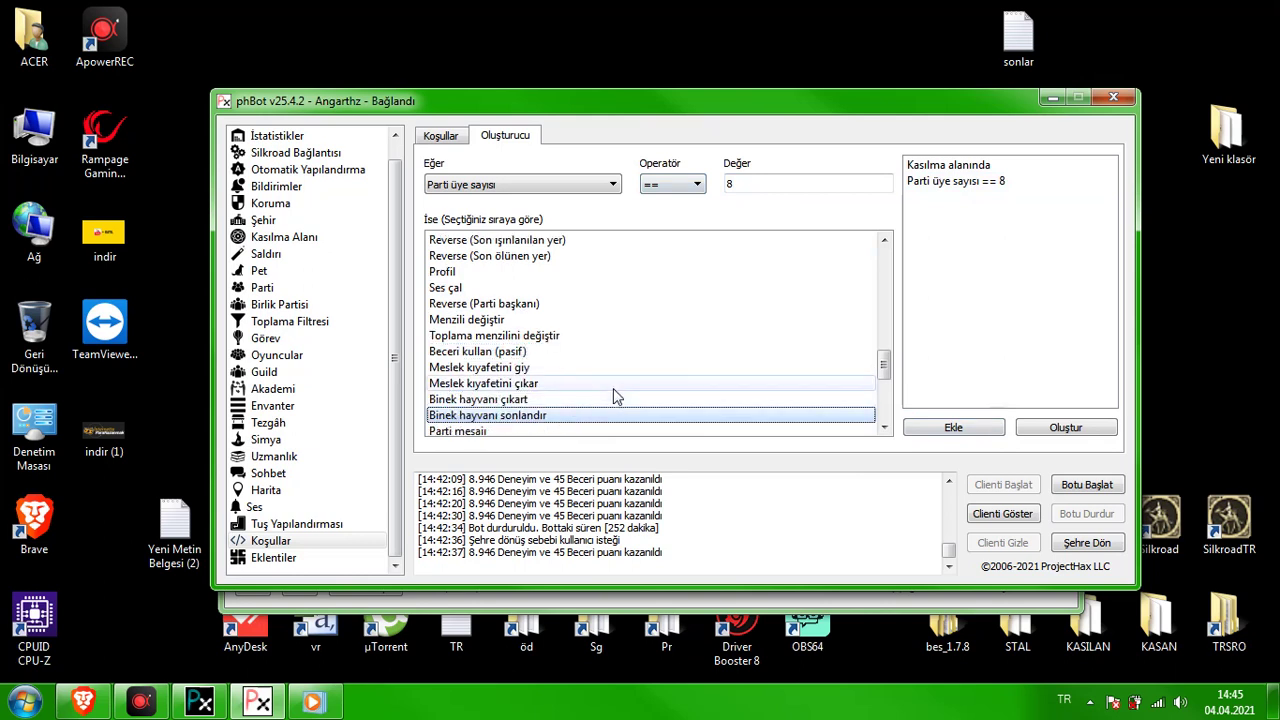
{"action": "key", "text": "Down"}
{"action": "key", "text": "Down"}
{"action": "key", "text": "Down"}
{"action": "key", "text": "Down"}
{"action": "key", "text": "Down"}
{"action": "key", "text": "Down"}
{"action": "key", "text": "Down"}
{"action": "key", "text": "Down"}
{"action": "key", "text": "Down"}
{"action": "key", "text": "Down"}
{"action": "key", "text": "Down"}
{"action": "key", "text": "Home"}
{"action": "key", "text": "Down"}
{"action": "key", "text": "Down"}
{"action": "key", "text": "Down"}
{"action": "key", "text": "Down"}
{"action": "key", "text": "Down"}
{"action": "key", "text": "Down"}
{"action": "key", "text": "Down"}
{"action": "key", "text": "Down"}
{"action": "key", "text": "Down"}
{"action": "key", "text": "Down"}
{"action": "key", "text": "Down"}
{"action": "key", "text": "Down"}
{"action": "key", "text": "Down"}
{"action": "key", "text": "Down"}
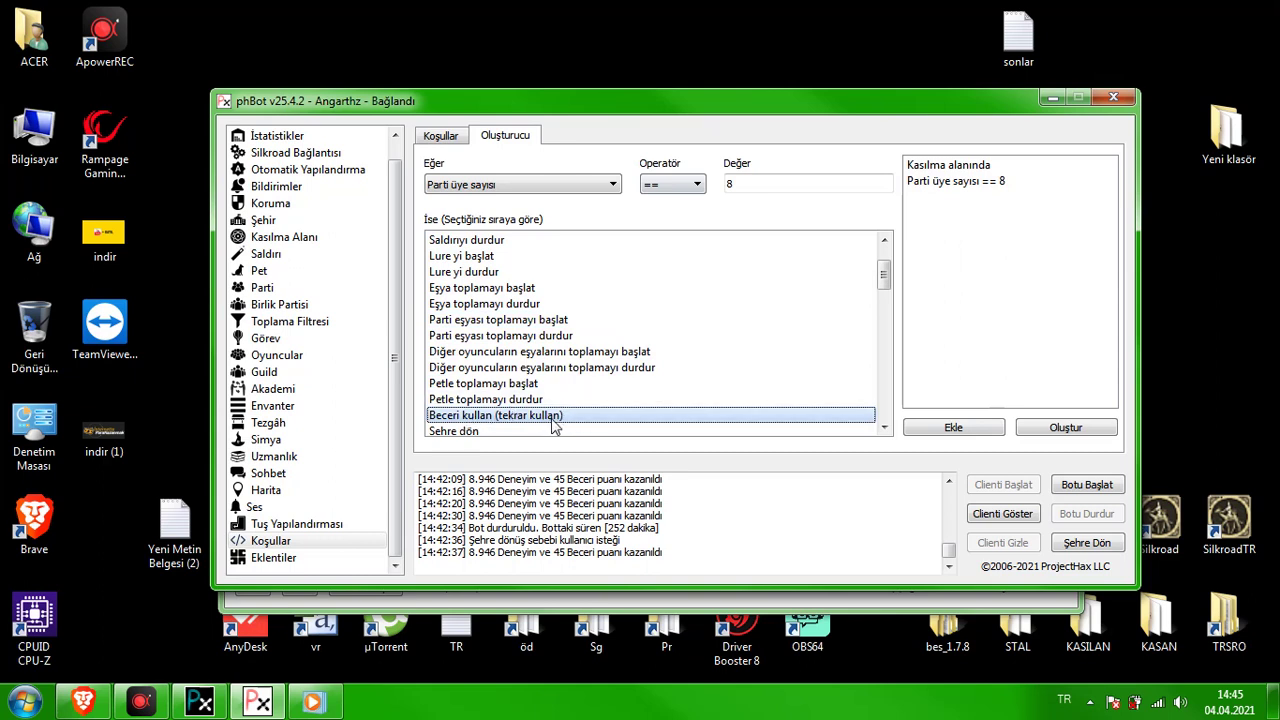
Step: Create the condition with "Divine skill of mercy" as the skill to use
{"action": "left_click", "coordinate": [1043, 428]}
{"action": "left_click", "coordinate": [760, 346]}
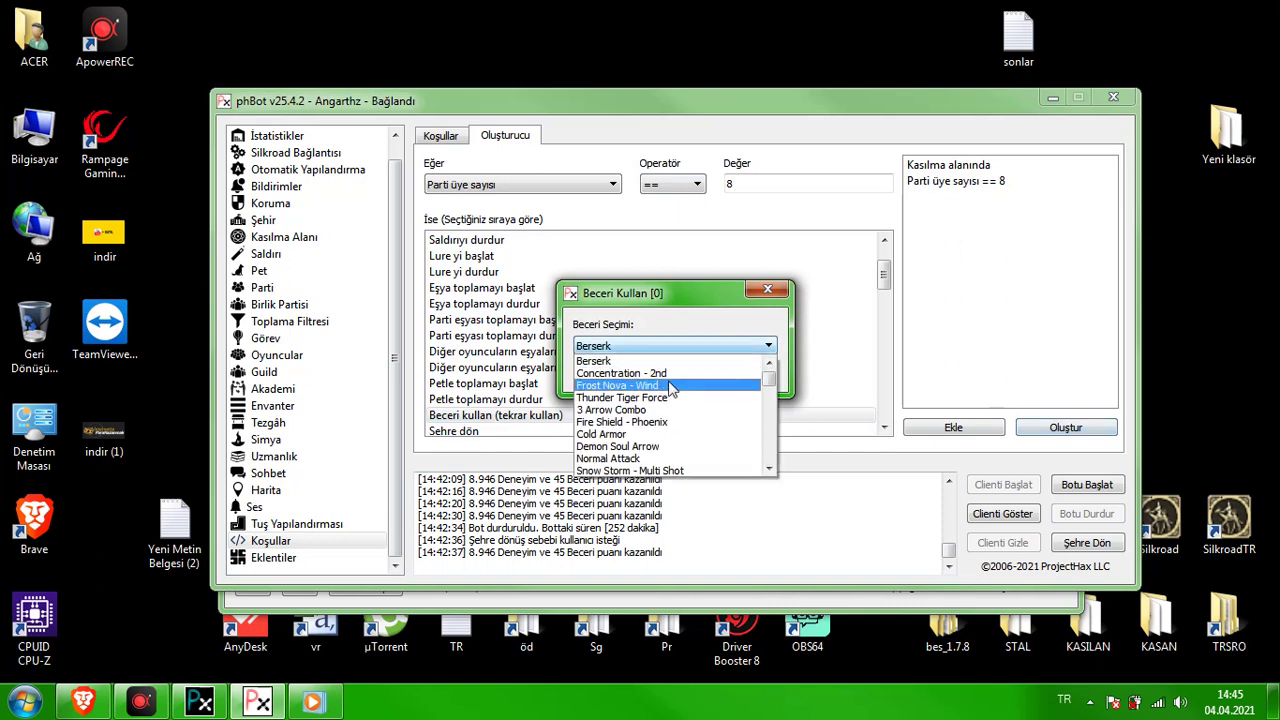
{"action": "scroll", "coordinate": [800, 408], "scroll_direction": "down", "scroll_amount": 3}
{"action": "left_click_drag", "start_coordinate": [771, 400], "coordinate": [770, 463]}
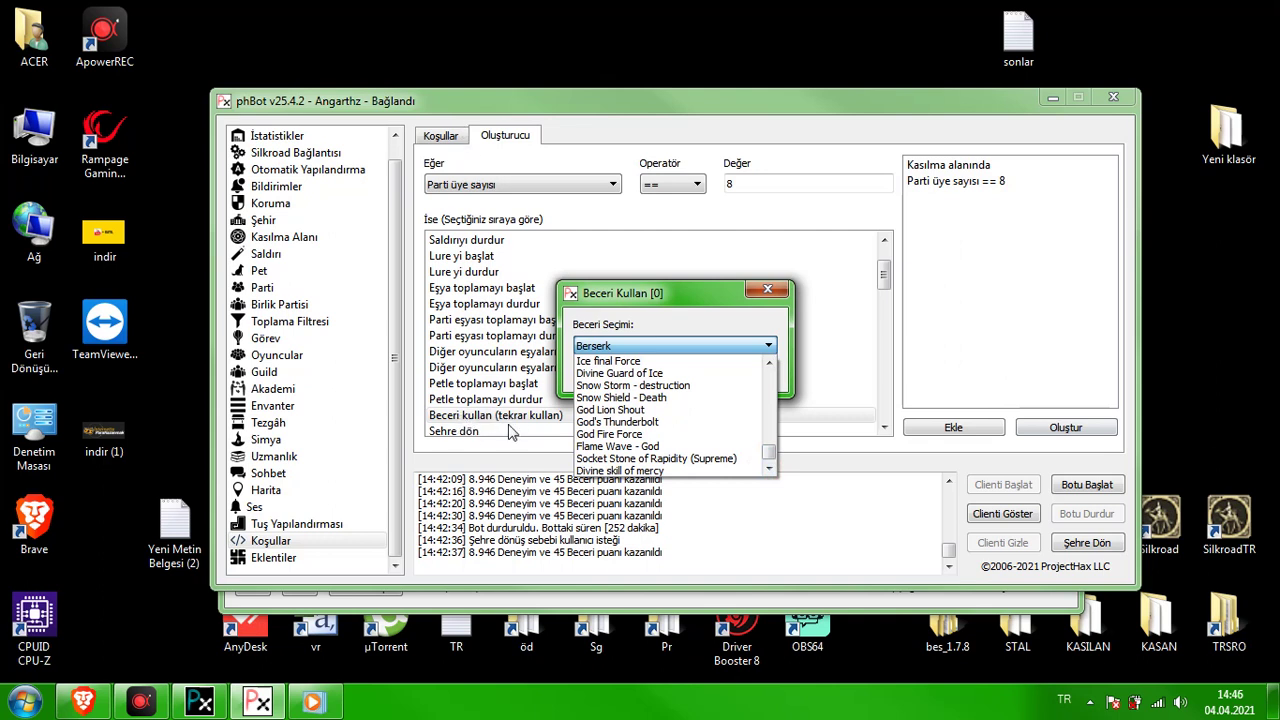
{"action": "left_click", "coordinate": [635, 472]}
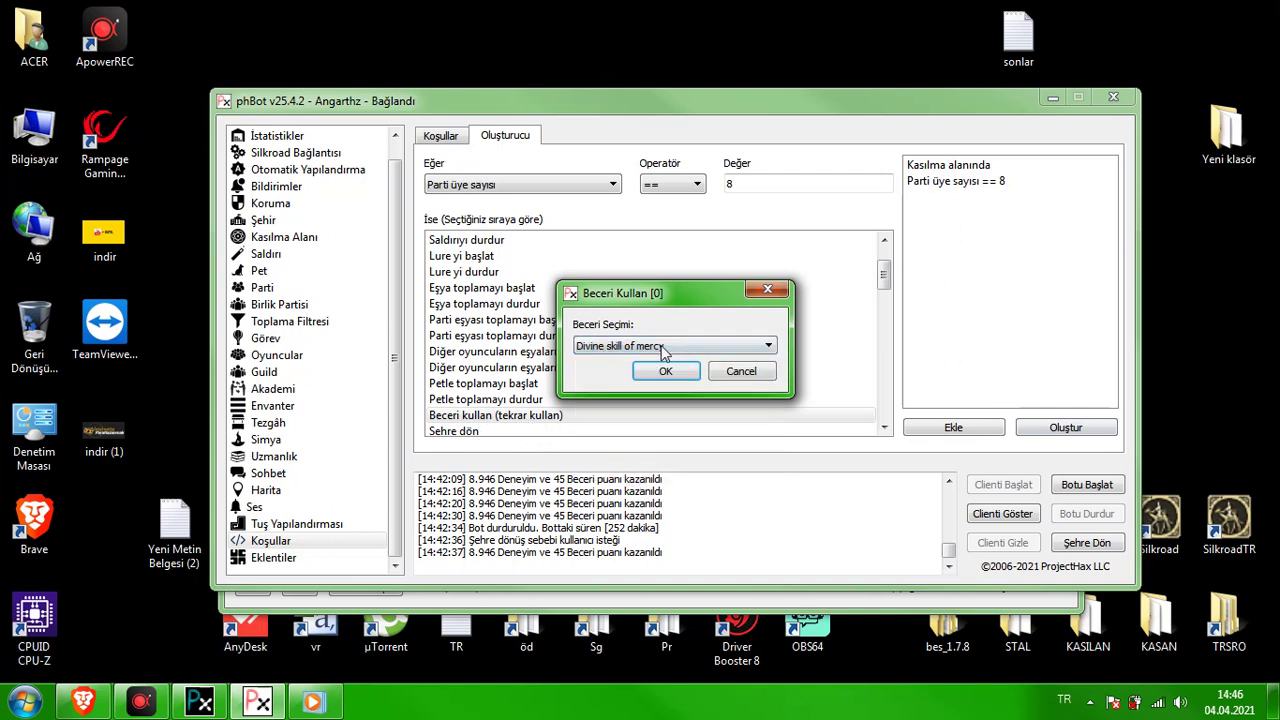
{"action": "left_click", "coordinate": [651, 372]}
{"action": "left_click", "coordinate": [722, 371]}
Step: Show the list of created conditions and disable the "Divine skill of mercy" condition
{"action": "left_click", "coordinate": [440, 135]}
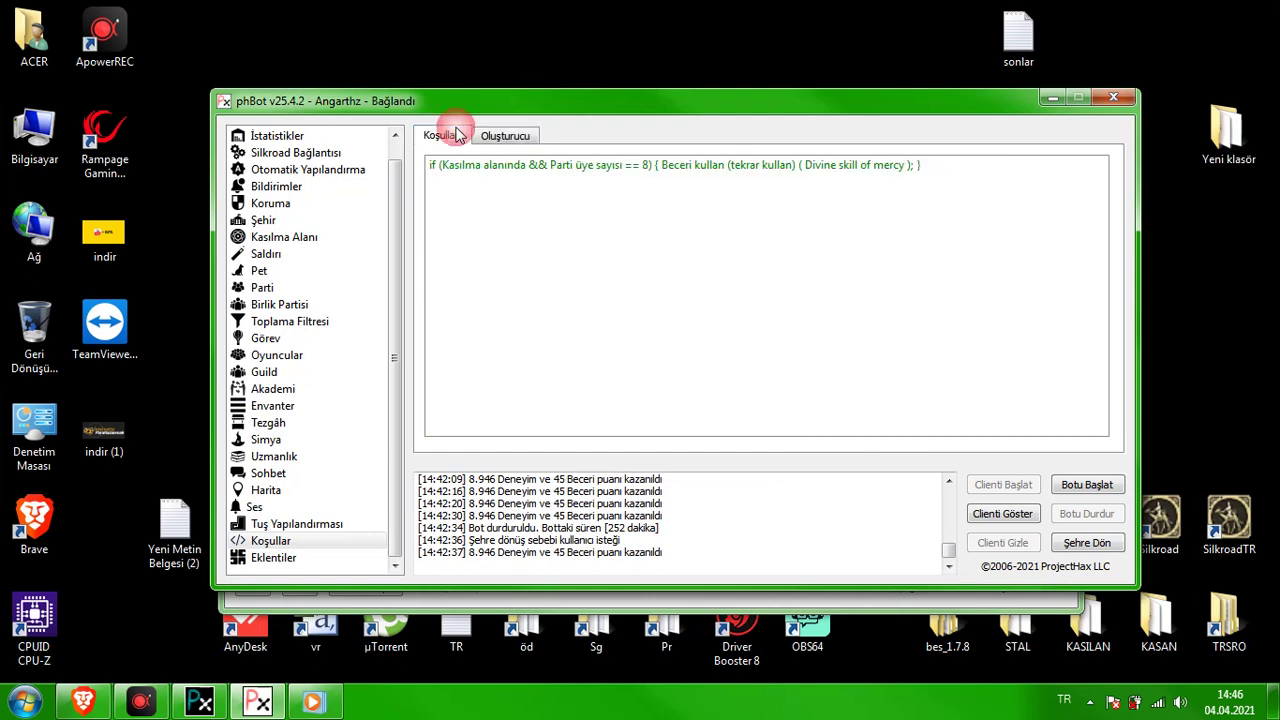
{"action": "left_click", "coordinate": [468, 166]}
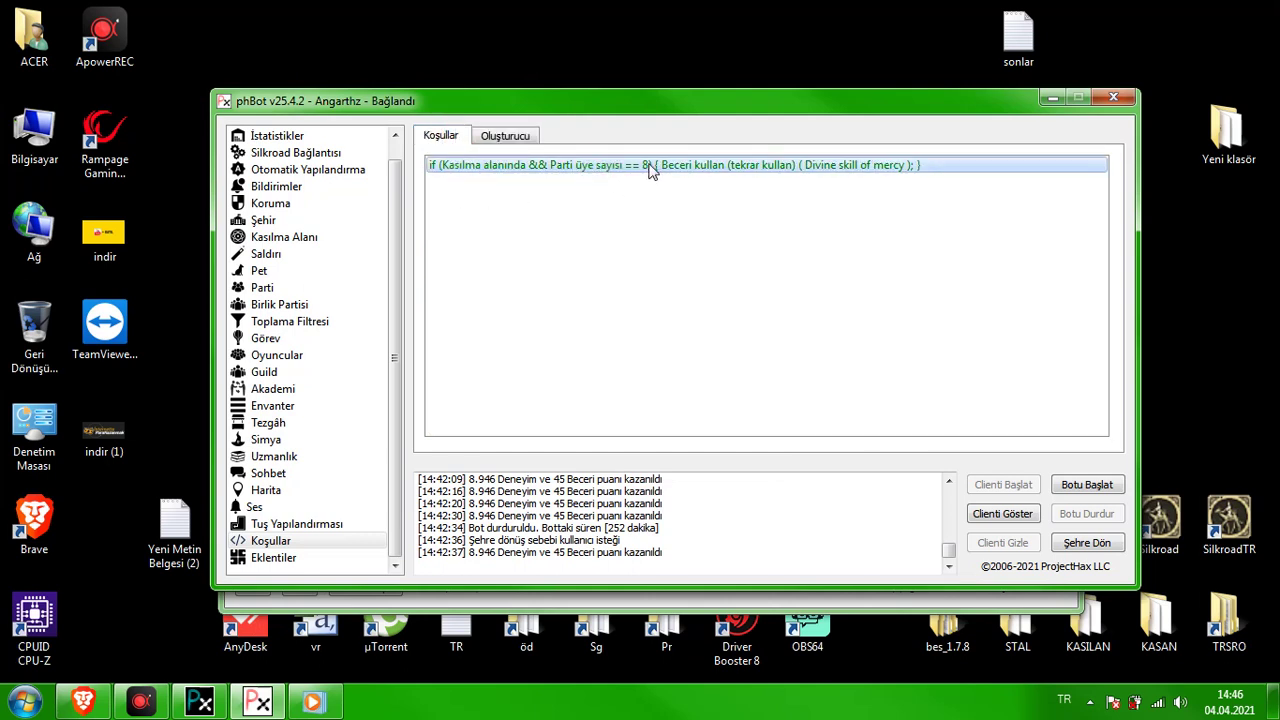
{"action": "right_click", "coordinate": [855, 170]}
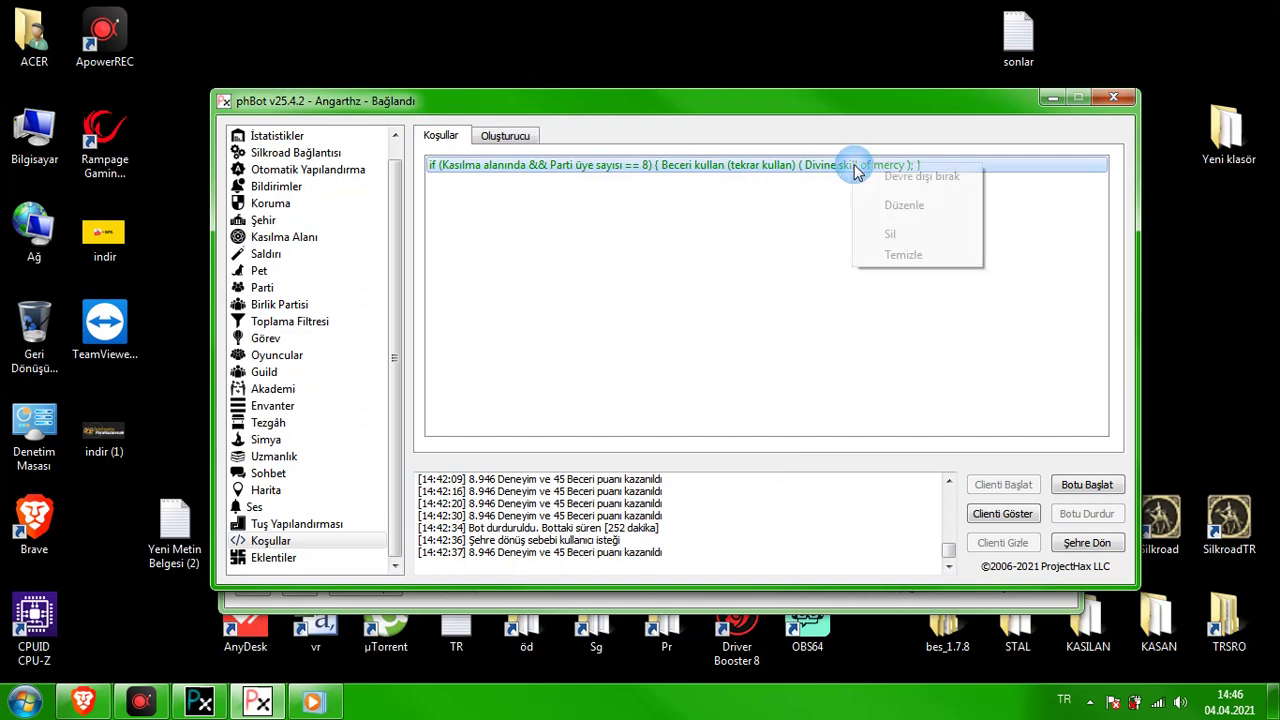
{"action": "left_click", "coordinate": [889, 175]}
{"action": "left_click", "coordinate": [509, 139]}
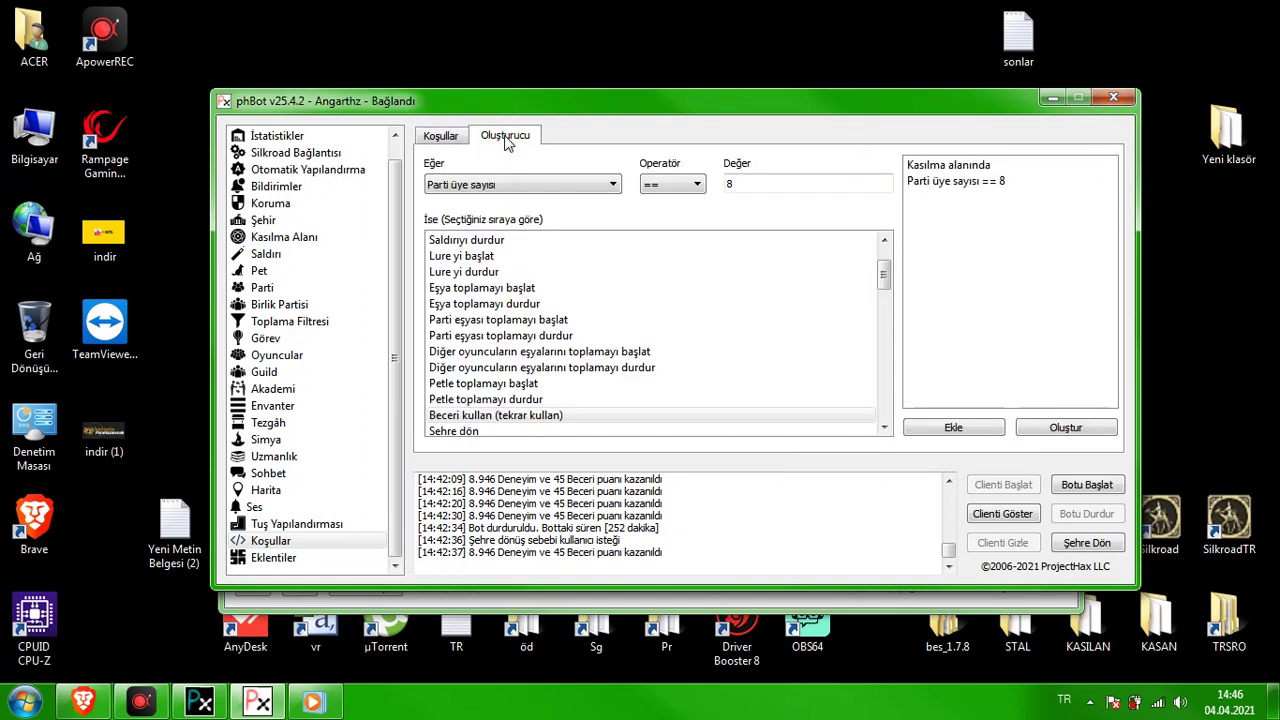
{"action": "left_click", "coordinate": [608, 418]}
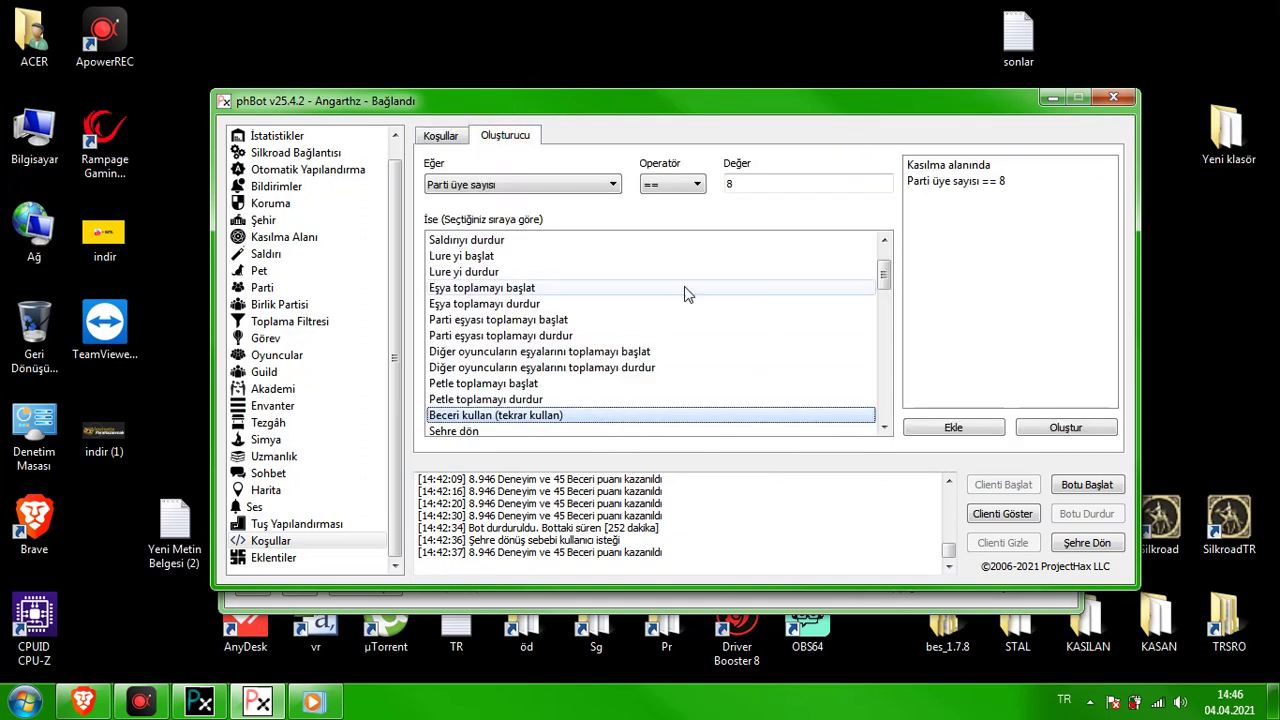
{"action": "left_click", "coordinate": [1053, 434]}
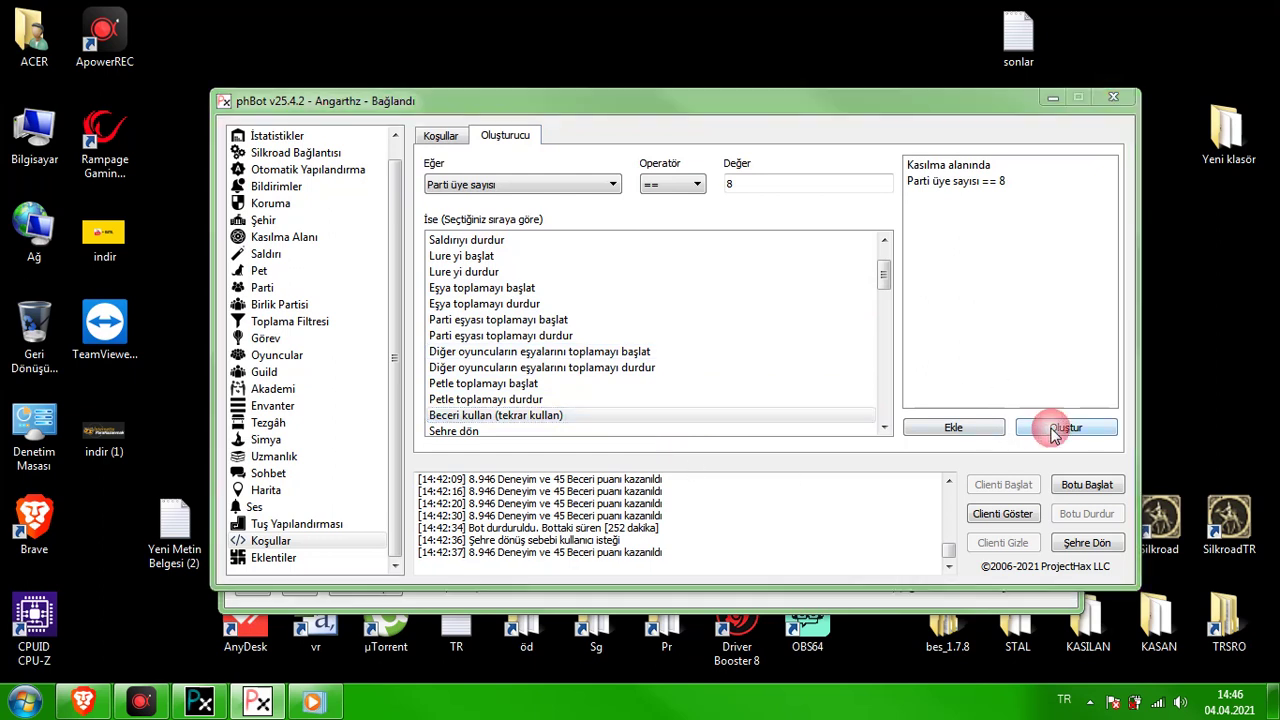
{"action": "left_click", "coordinate": [657, 345]}
{"action": "scroll", "coordinate": [645, 432], "scroll_direction": "down", "scroll_amount": 5}
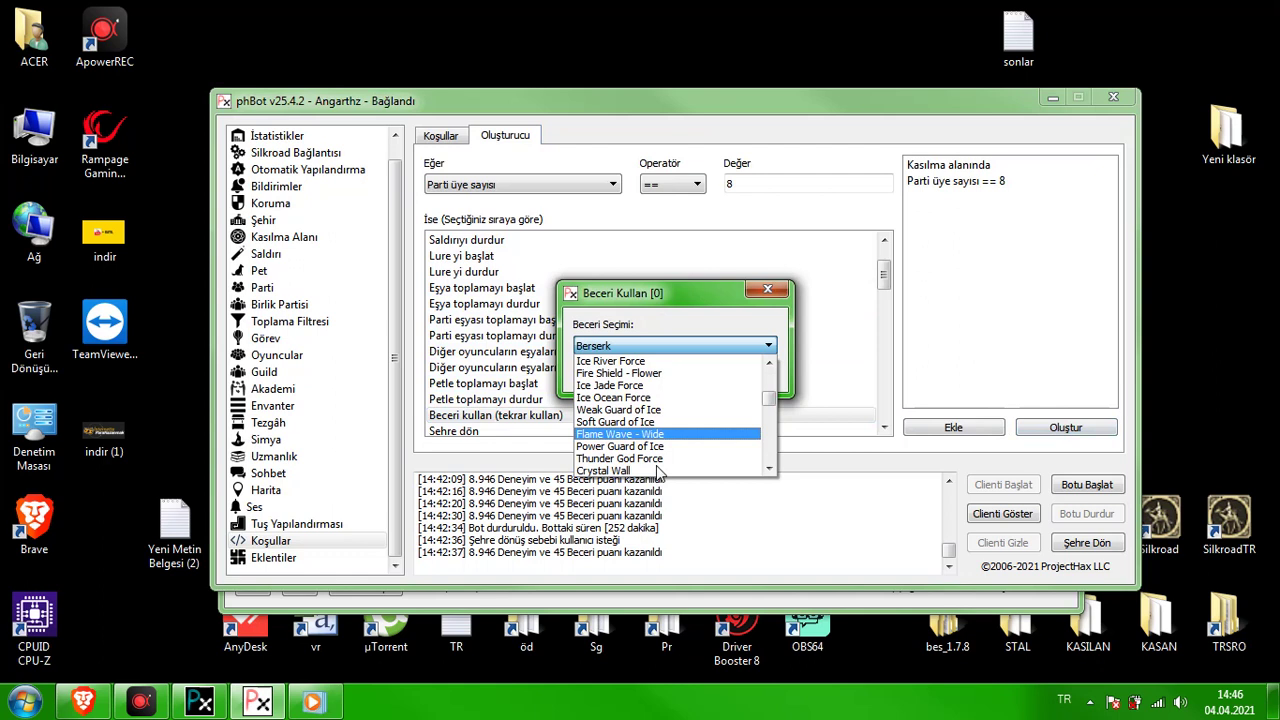
{"action": "left_click", "coordinate": [640, 434]}
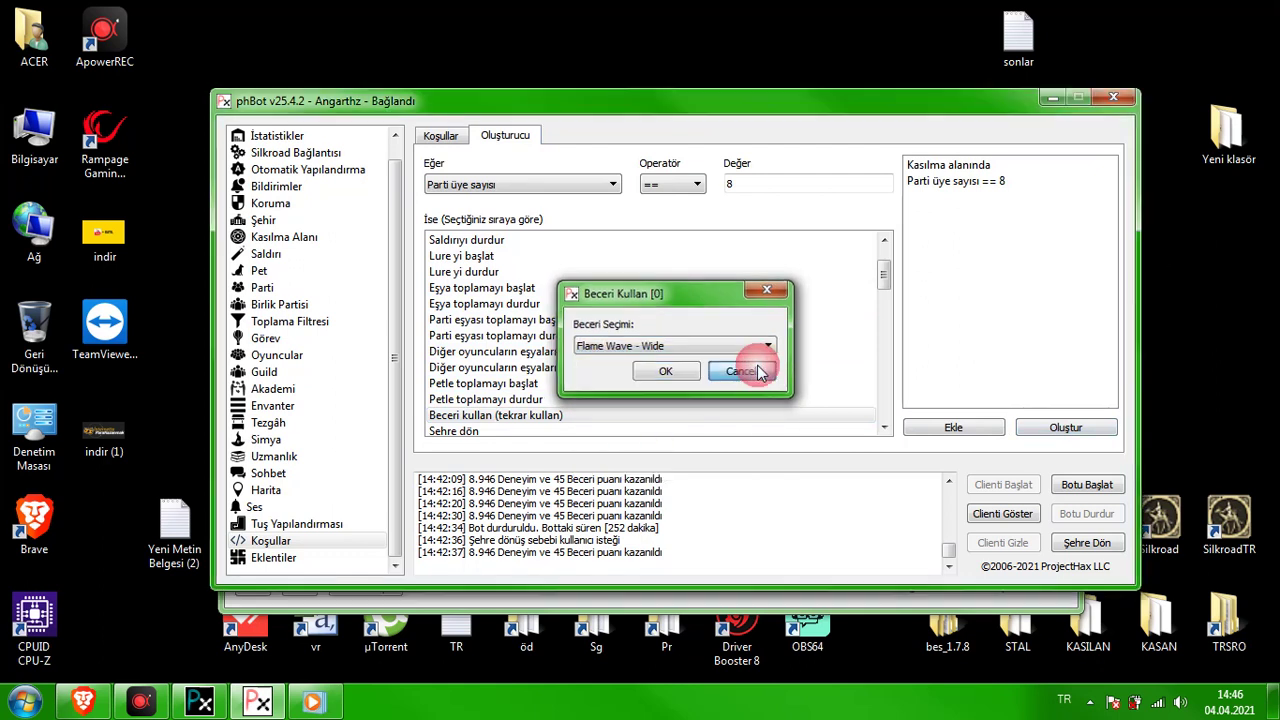
{"action": "left_click", "coordinate": [741, 371]}
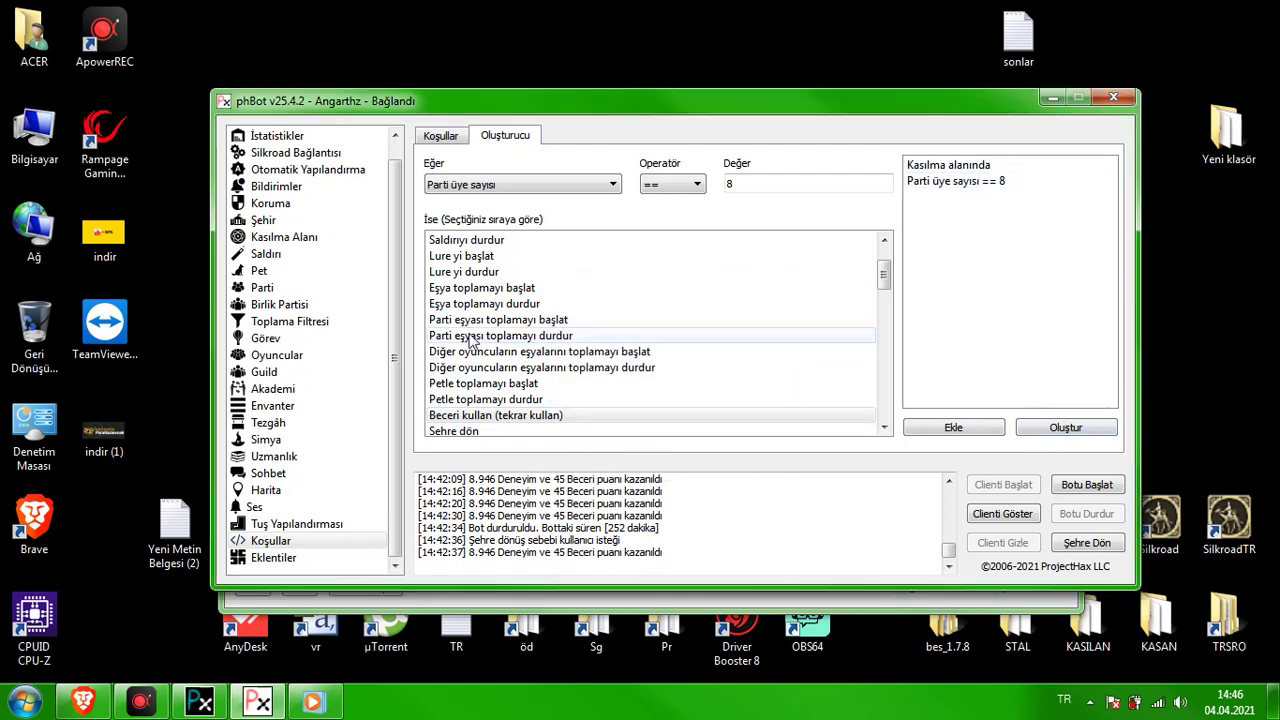
{"action": "left_click", "coordinate": [441, 135]}
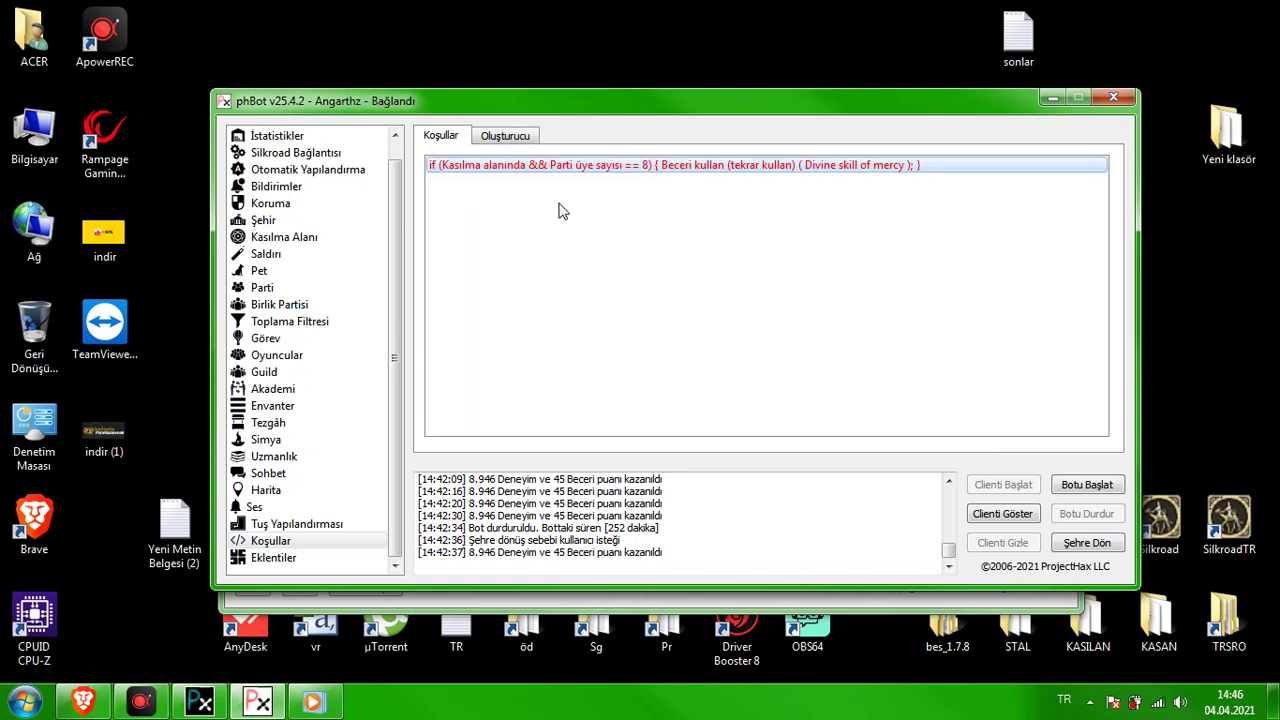
Step: Delete the "Parti üye sayısı == 8" criterion from the condition being built
{"action": "left_click", "coordinate": [522, 140]}
{"action": "right_click", "coordinate": [977, 185]}
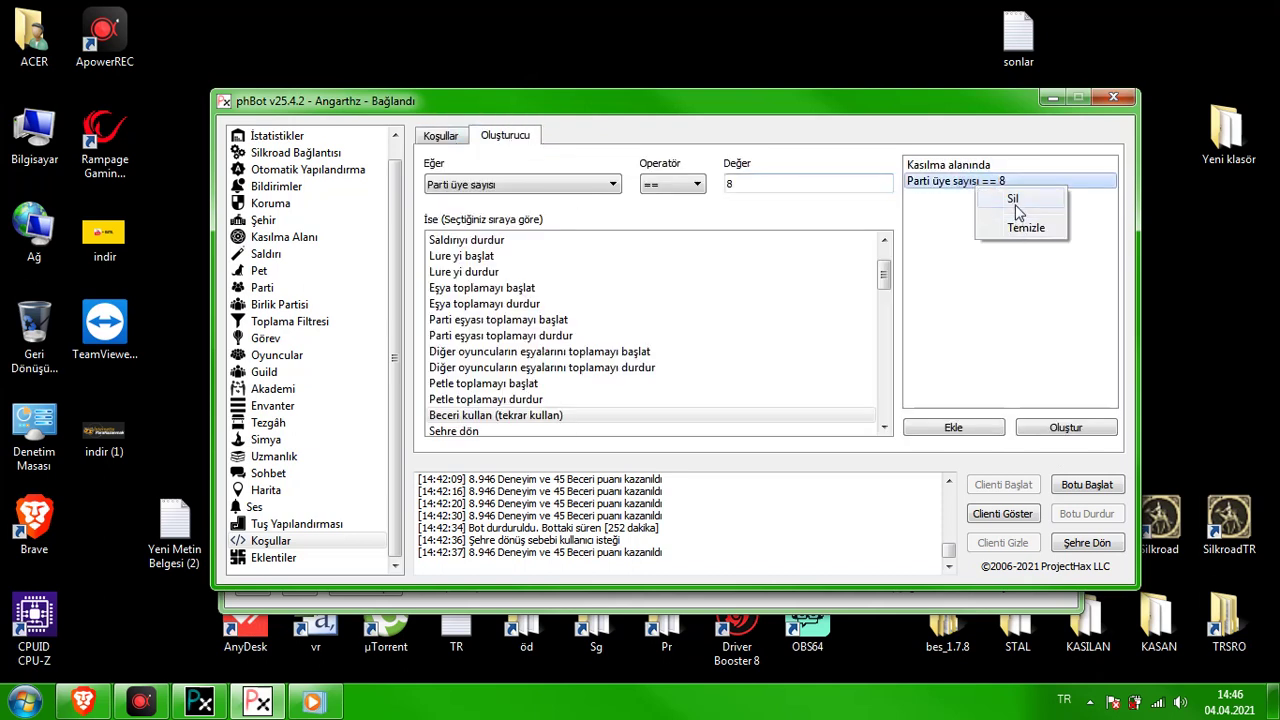
{"action": "left_click", "coordinate": [1015, 203]}
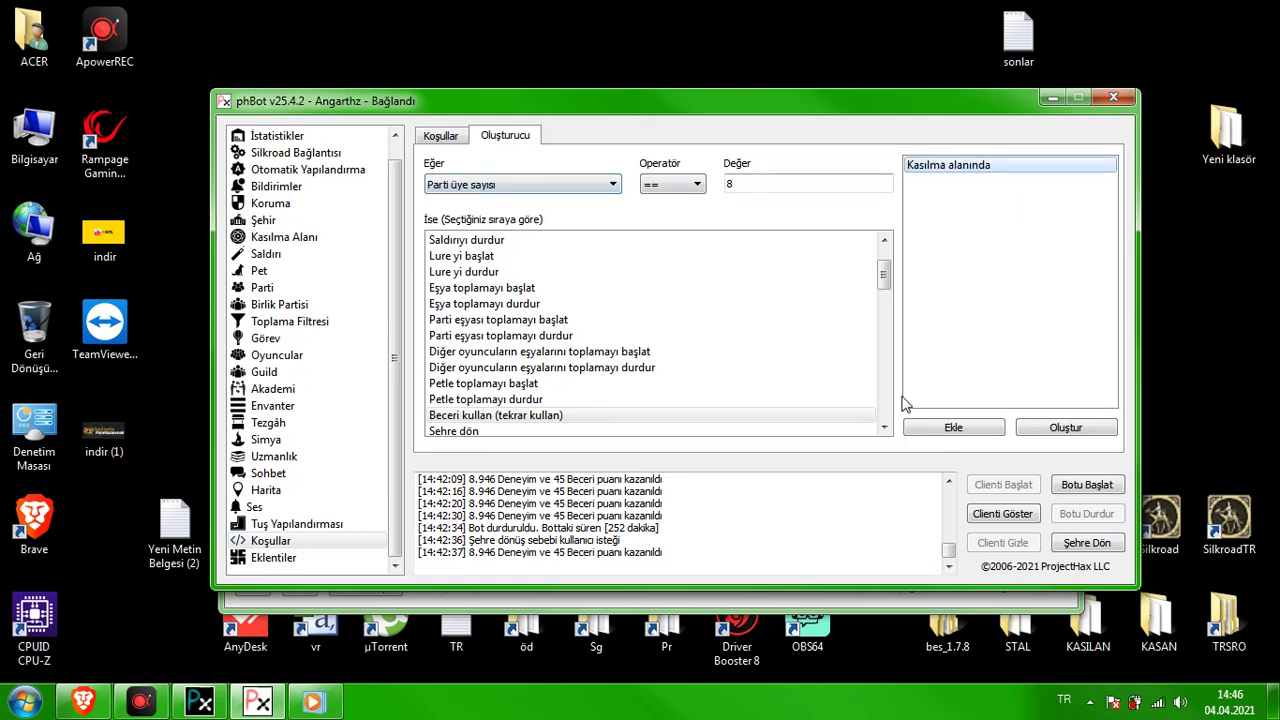
Step: Add "Giant Parti Canavar sayısı == 1" as the condition's second criterion
{"action": "left_click", "coordinate": [534, 185]}
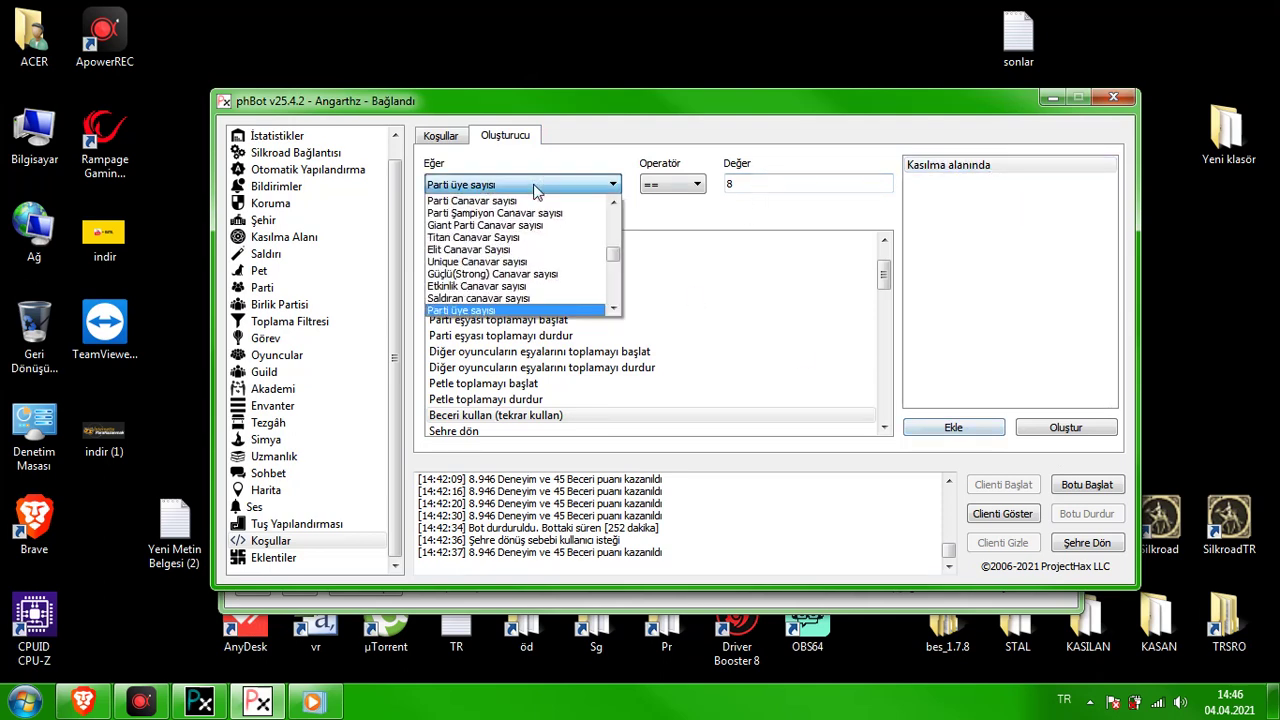
{"action": "scroll", "coordinate": [534, 250], "scroll_direction": "up", "scroll_amount": 1}
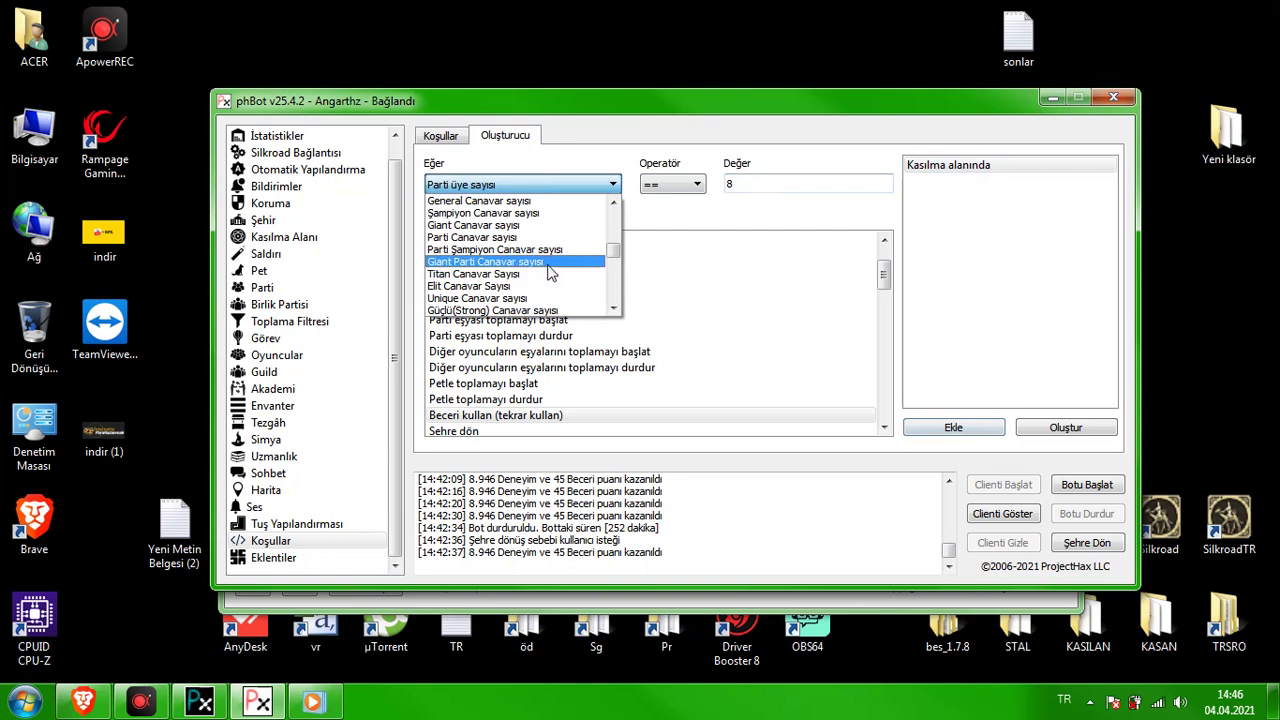
{"action": "scroll", "coordinate": [538, 268], "scroll_direction": "up", "scroll_amount": 1}
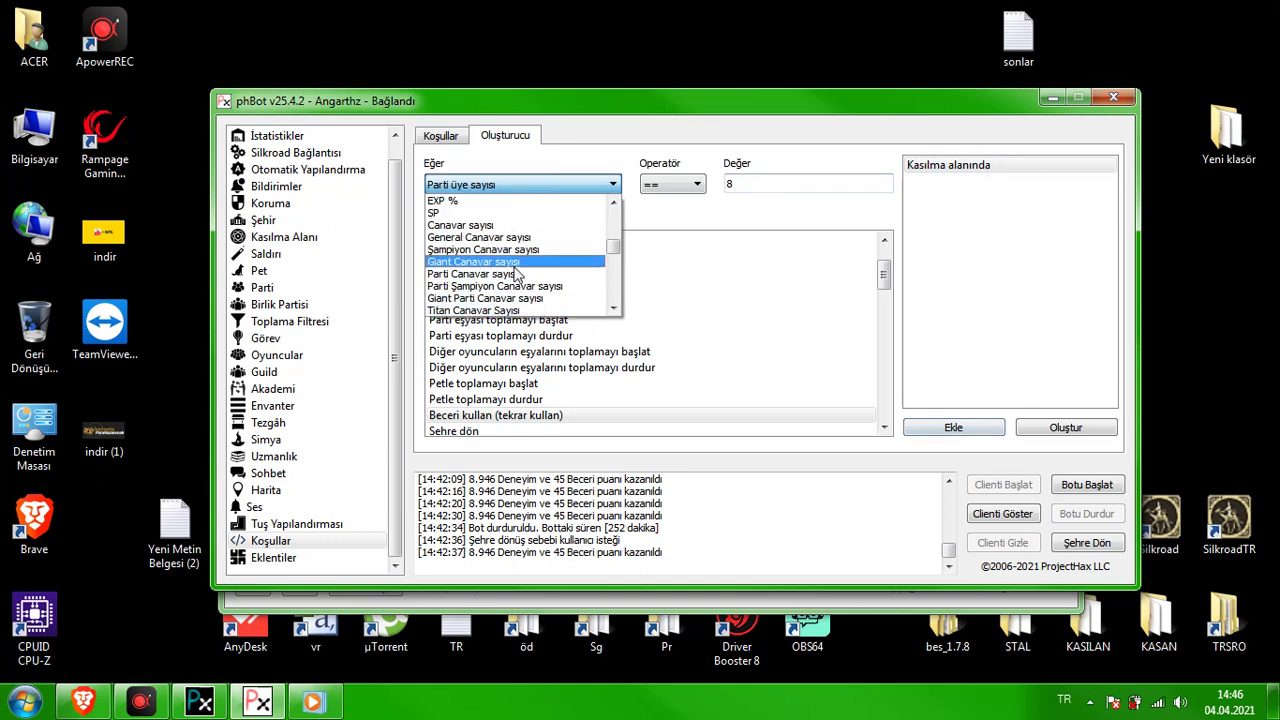
{"action": "left_click", "coordinate": [531, 299]}
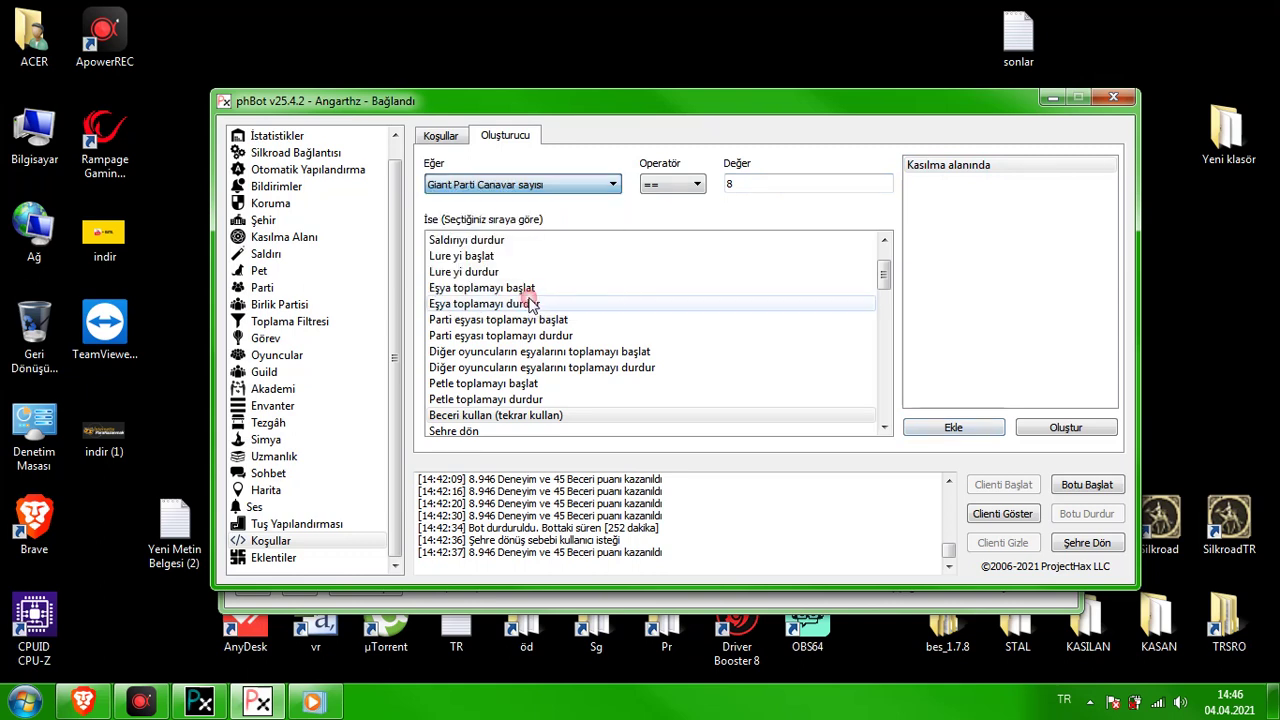
{"action": "double_click", "coordinate": [731, 185]}
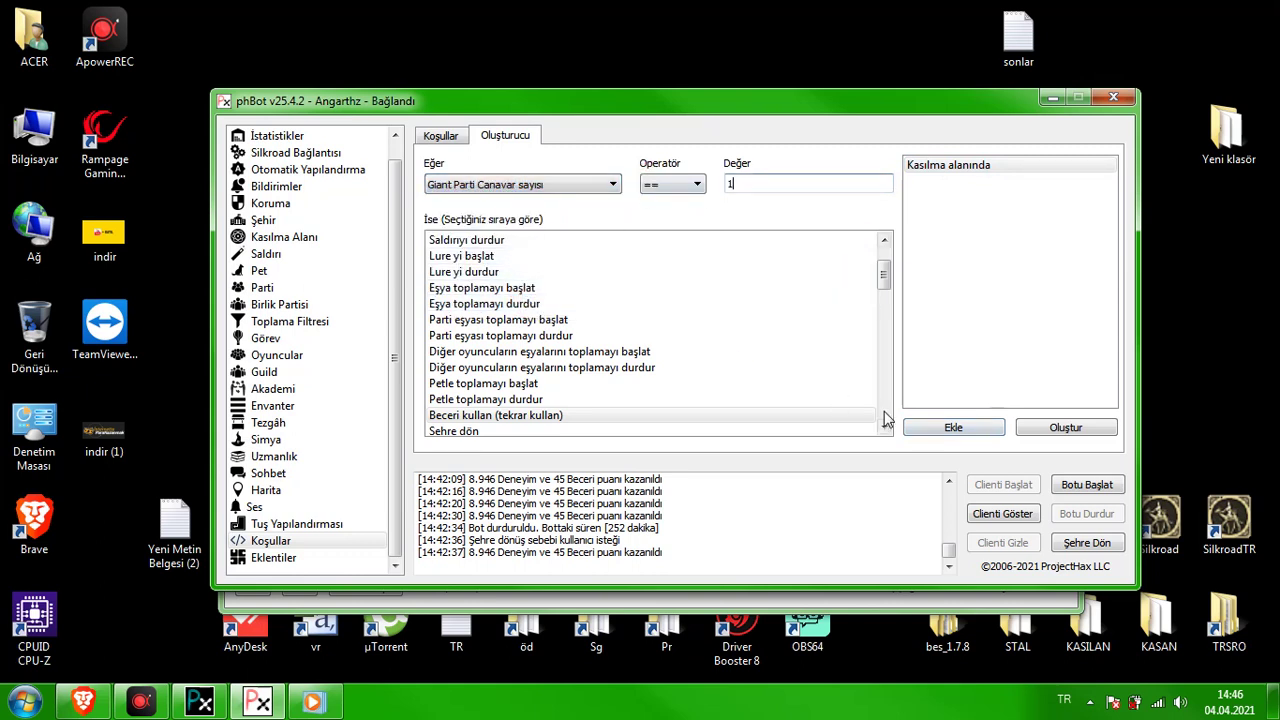
{"action": "type", "text": "1"}
{"action": "left_click", "coordinate": [955, 429]}
Step: Select "Buff iptal et" as the action the condition performs
{"action": "left_click", "coordinate": [524, 275]}
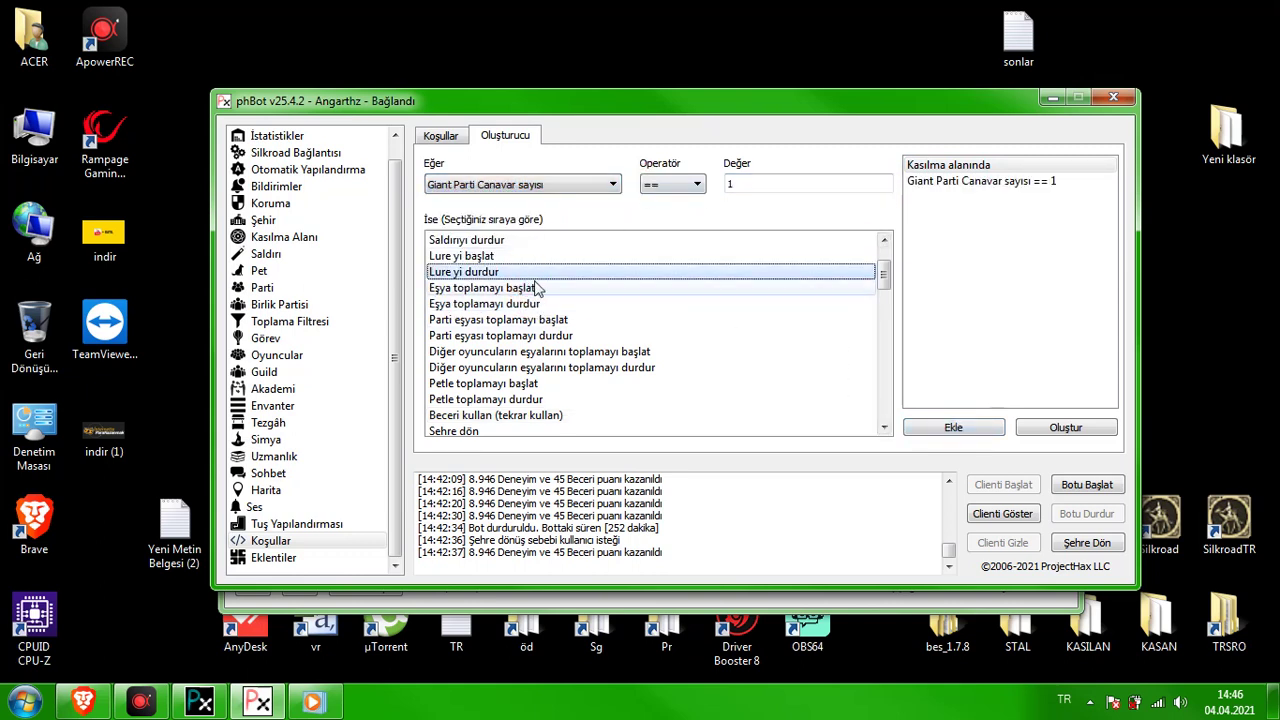
{"action": "left_click", "coordinate": [556, 337]}
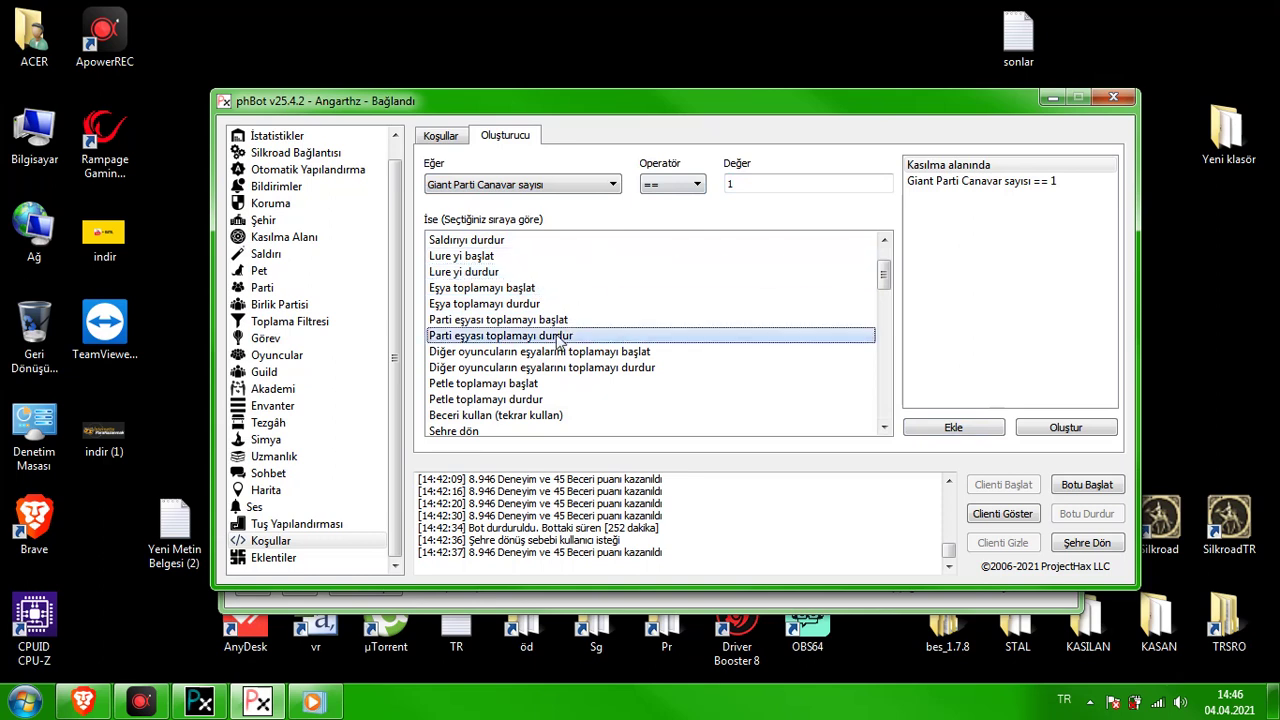
{"action": "key", "text": "Down"}
{"action": "key", "text": "Down"}
{"action": "key", "text": "Down"}
{"action": "key", "text": "Down"}
{"action": "key", "text": "Down"}
{"action": "key", "text": "Down"}
{"action": "key", "text": "Down"}
{"action": "key", "text": "Down"}
{"action": "key", "text": "Down"}
{"action": "key", "text": "Down"}
{"action": "key", "text": "Down"}
{"action": "key", "text": "Down"}
{"action": "key", "text": "Down"}
{"action": "key", "text": "Down"}
{"action": "key", "text": "Down"}
{"action": "key", "text": "Down"}
{"action": "key", "text": "Down"}
{"action": "key", "text": "Down"}
{"action": "key", "text": "Down"}
{"action": "key", "text": "Down"}
{"action": "key", "text": "Down"}
{"action": "key", "text": "Down"}
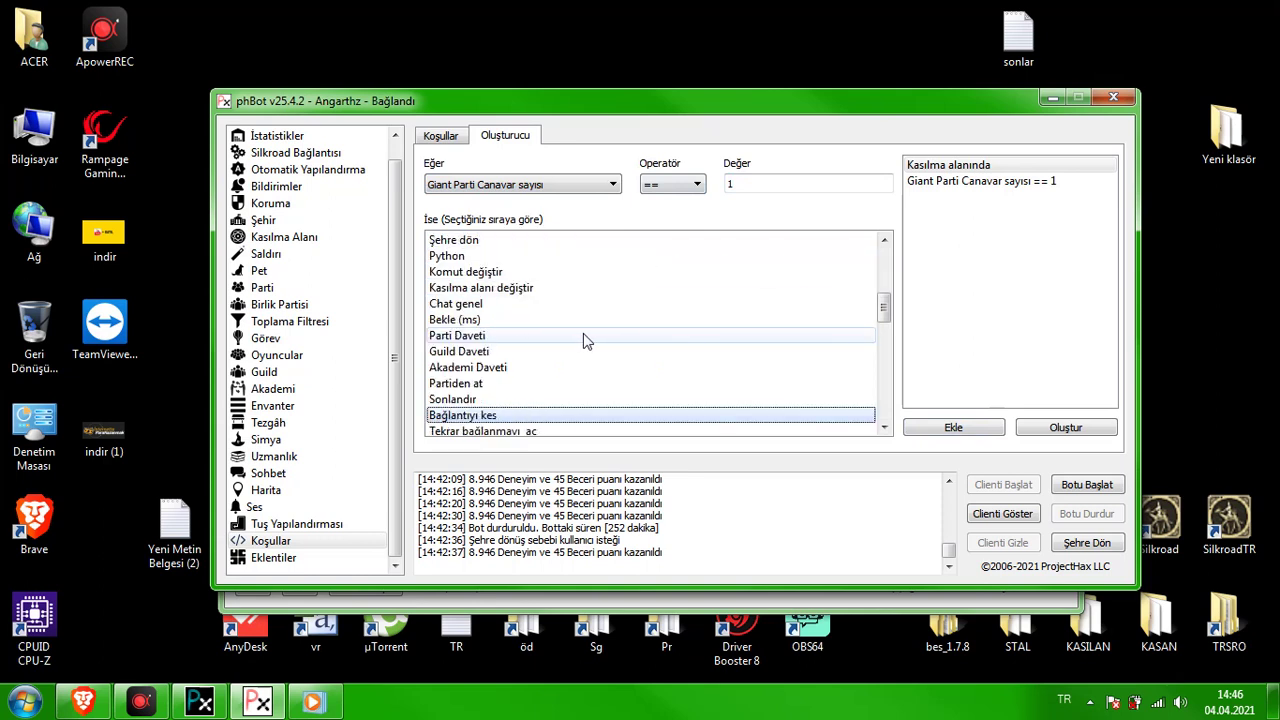
{"action": "key", "text": "Down"}
{"action": "key", "text": "Down"}
{"action": "key", "text": "Down"}
{"action": "key", "text": "Down"}
{"action": "key", "text": "Down"}
{"action": "key", "text": "Down"}
{"action": "key", "text": "Down"}
{"action": "key", "text": "Down"}
{"action": "key", "text": "Down"}
{"action": "key", "text": "Down"}
{"action": "key", "text": "Down"}
{"action": "key", "text": "Down"}
{"action": "key", "text": "Down"}
{"action": "key", "text": "Down"}
{"action": "key", "text": "Down"}
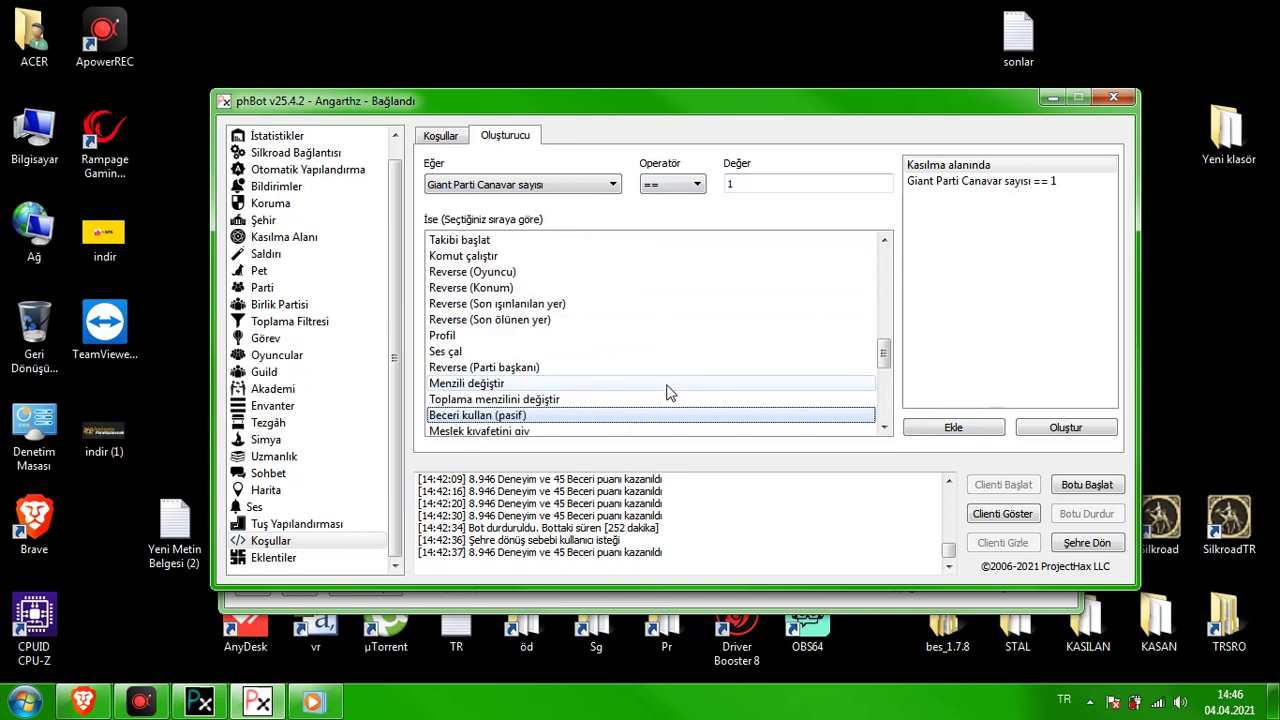
{"action": "key", "text": "Down"}
{"action": "key", "text": "Down"}
{"action": "key", "text": "Down"}
{"action": "key", "text": "Down"}
{"action": "key", "text": "Down"}
{"action": "key", "text": "Down"}
{"action": "key", "text": "Down"}
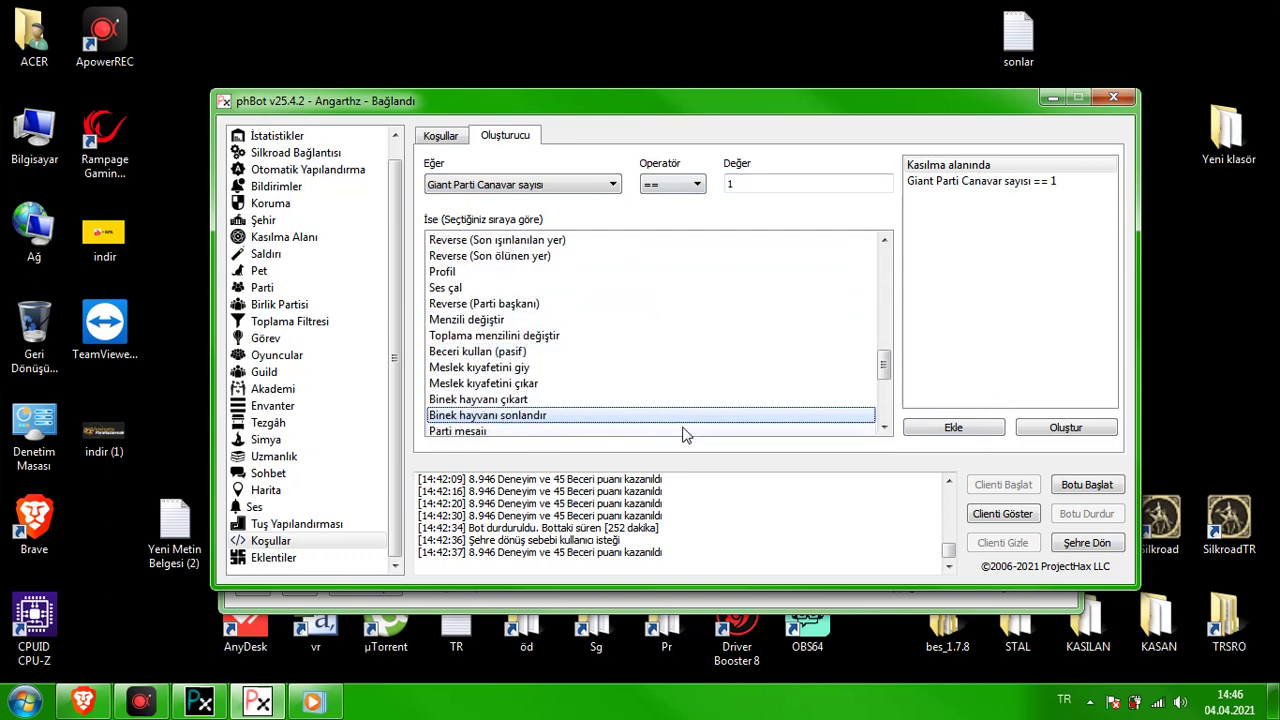
{"action": "key", "text": "Down"}
{"action": "key", "text": "Down"}
{"action": "key", "text": "Down"}
{"action": "key", "text": "Down"}
{"action": "key", "text": "Down"}
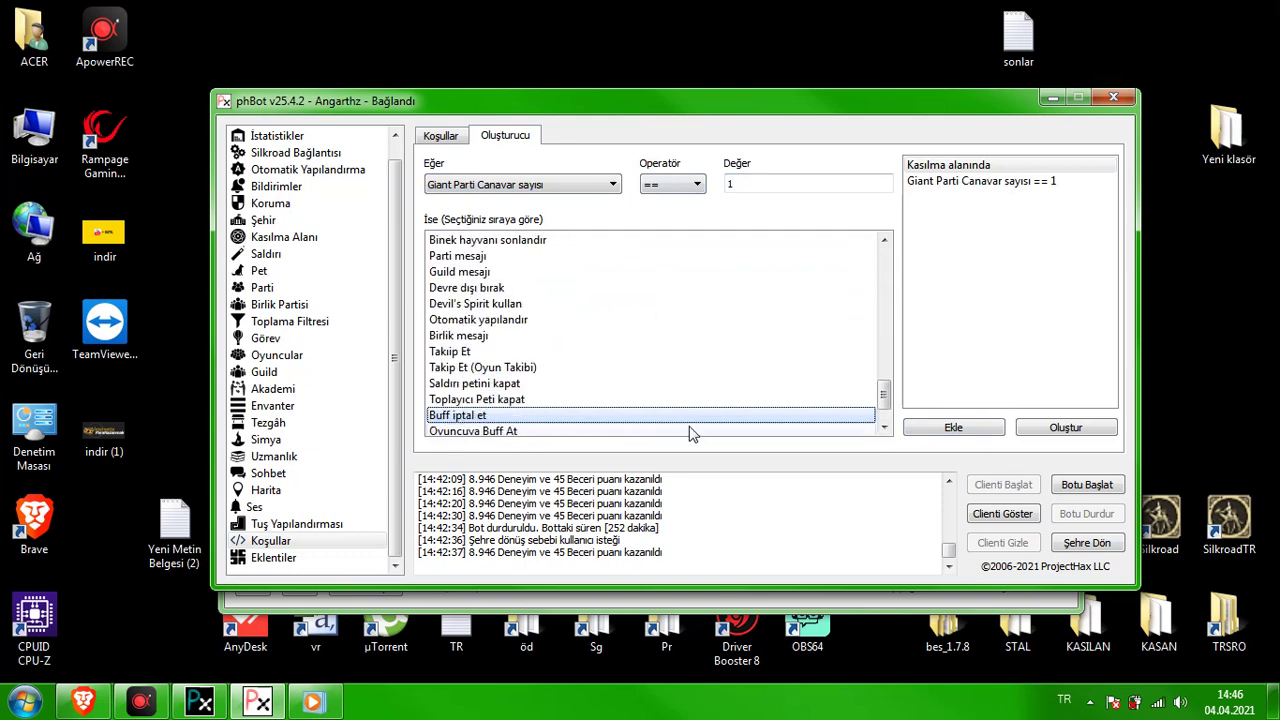
{"action": "left_click", "coordinate": [970, 428]}
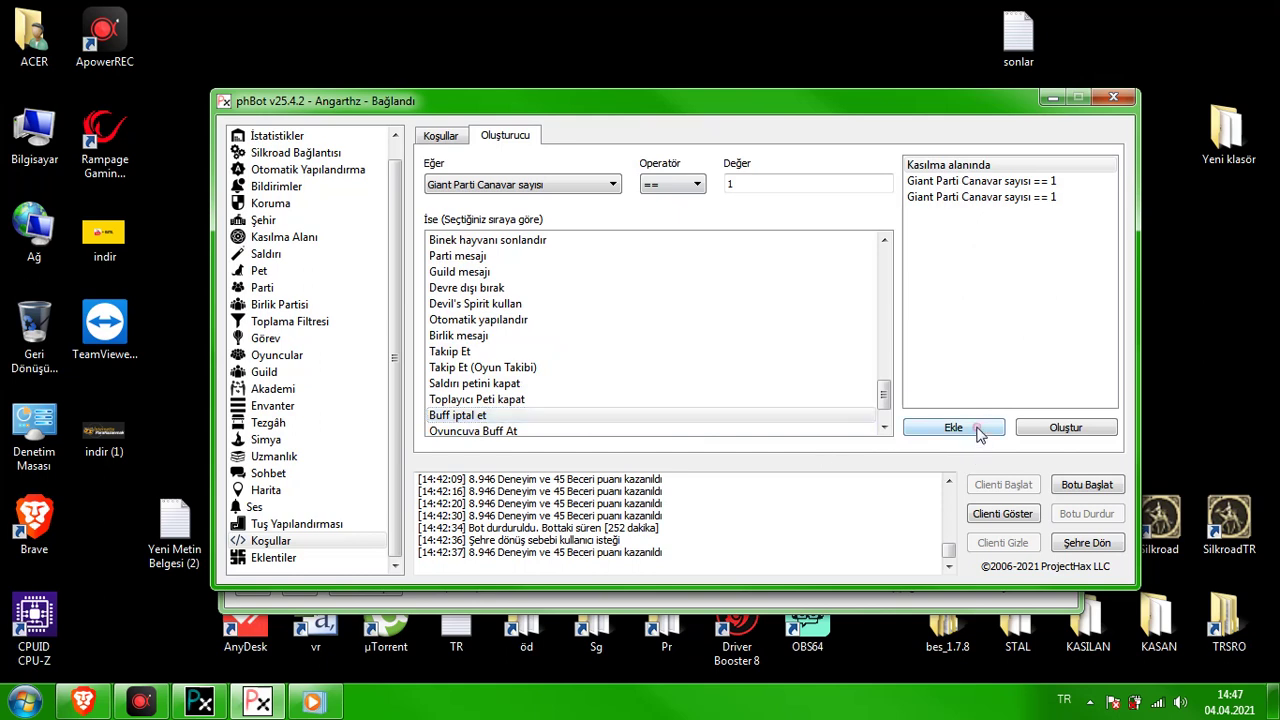
{"action": "right_click", "coordinate": [986, 199]}
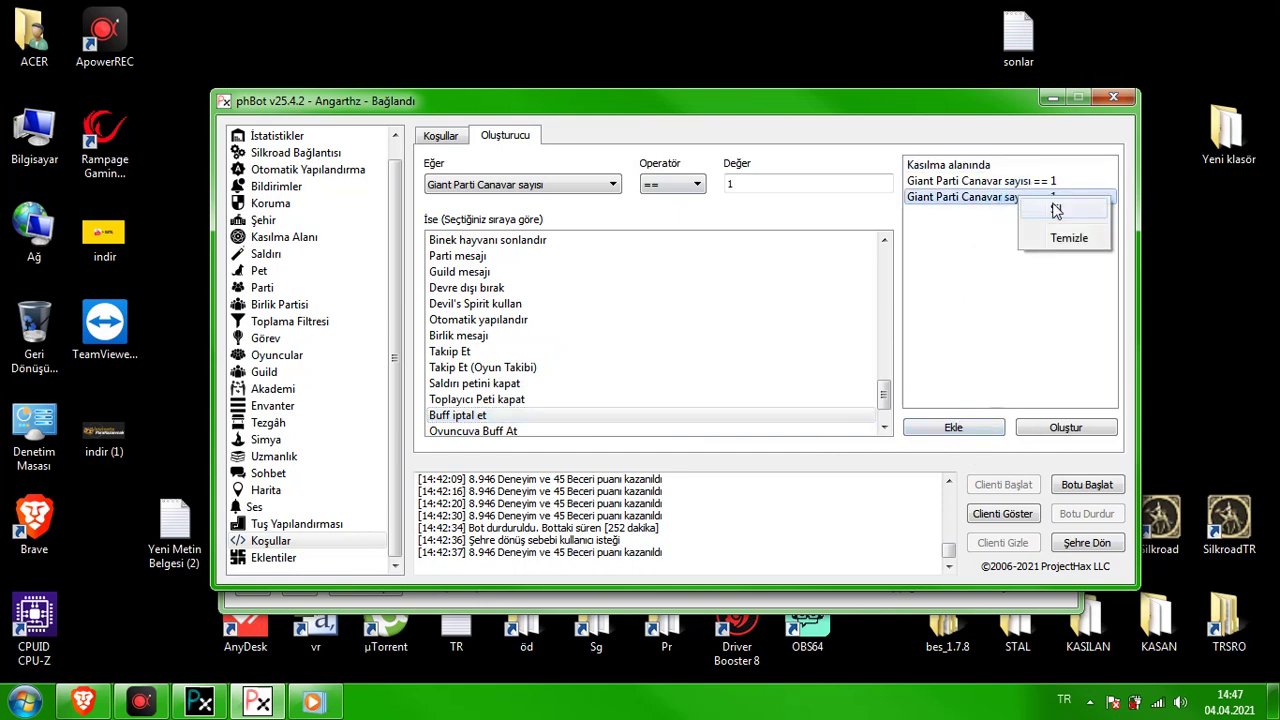
{"action": "left_click", "coordinate": [1063, 206]}
Step: Create the "Buff iptal et" condition without naming a buff and disable it in the list of conditions
{"action": "left_click", "coordinate": [1037, 436]}
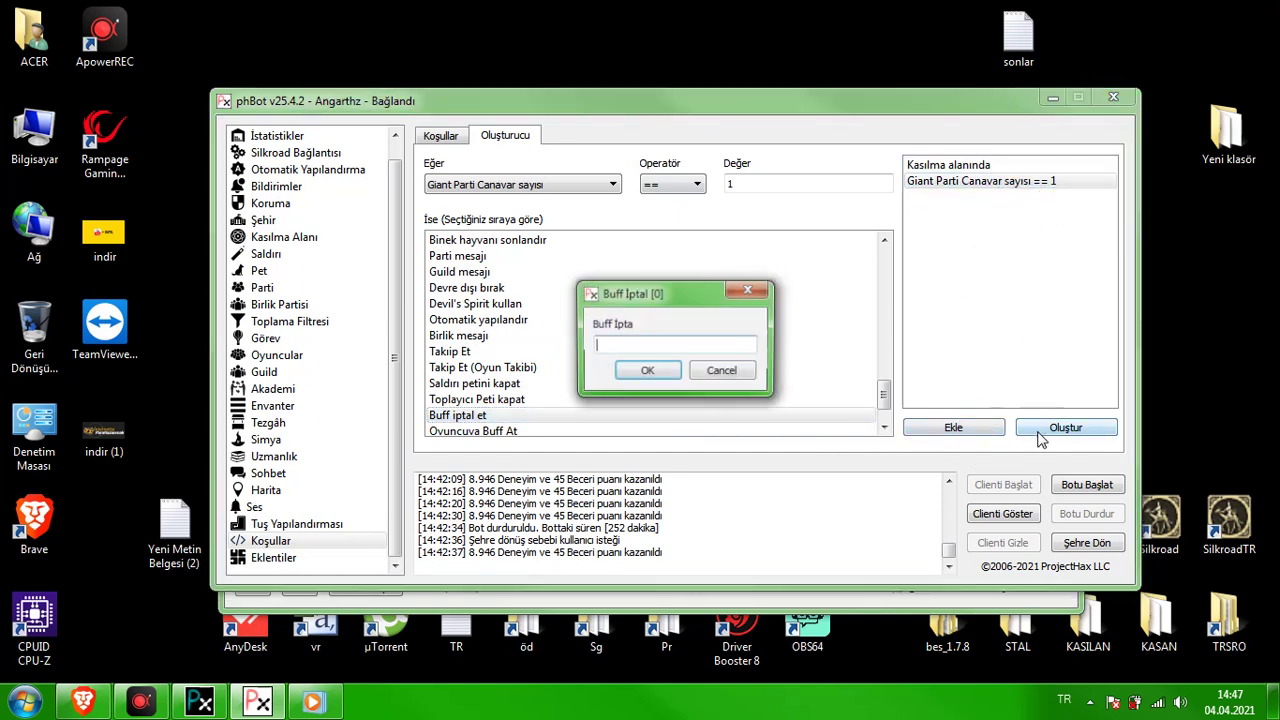
{"action": "left_click", "coordinate": [718, 373]}
{"action": "left_click", "coordinate": [706, 368]}
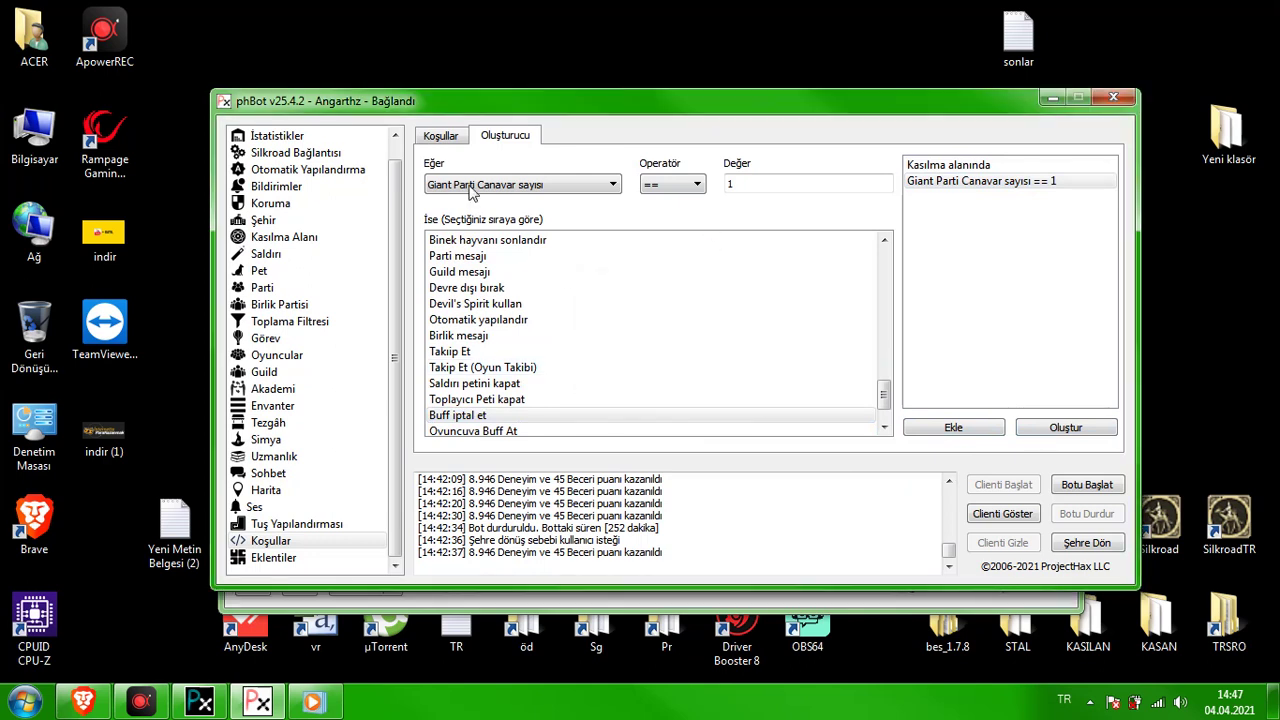
{"action": "left_click", "coordinate": [432, 138]}
{"action": "right_click", "coordinate": [560, 194]}
{"action": "left_click", "coordinate": [600, 229]}
Step: Review the "Kasılma alanında" and "Giant Parti Canavar sayısı == 1" criteria together with the "Buff iptal et" action
{"action": "left_click", "coordinate": [966, 166]}
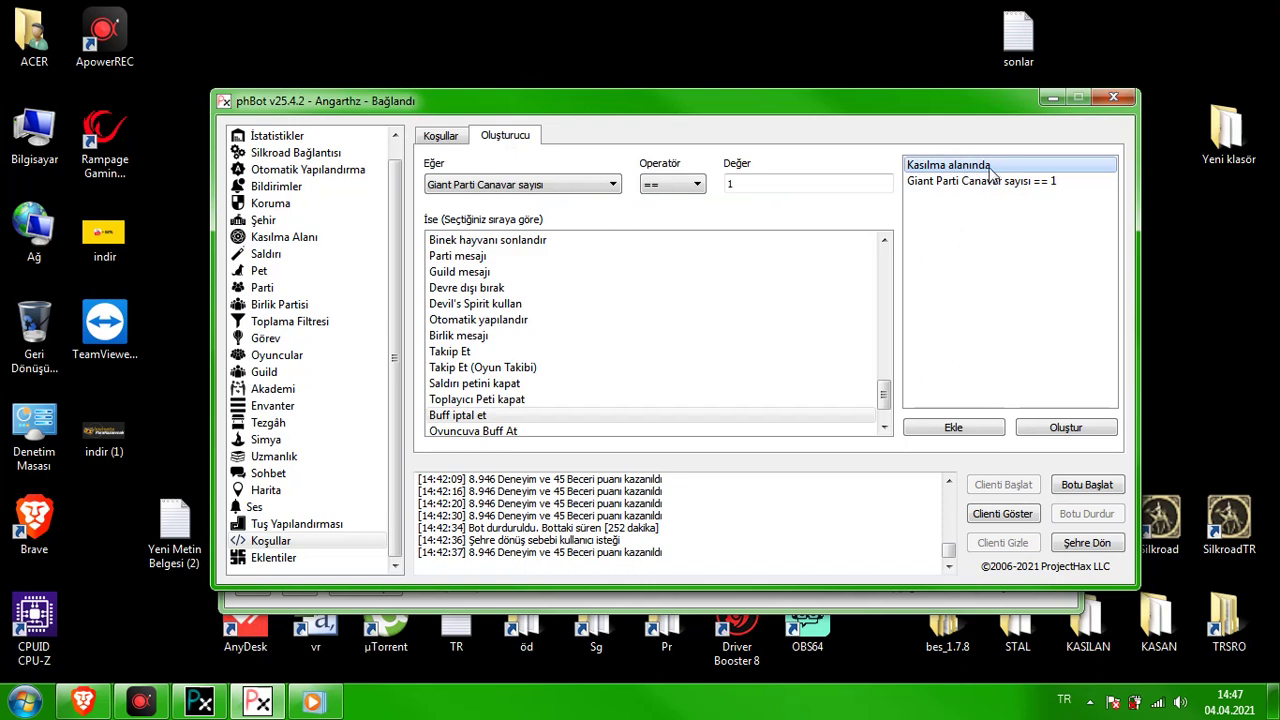
{"action": "left_click", "coordinate": [958, 183]}
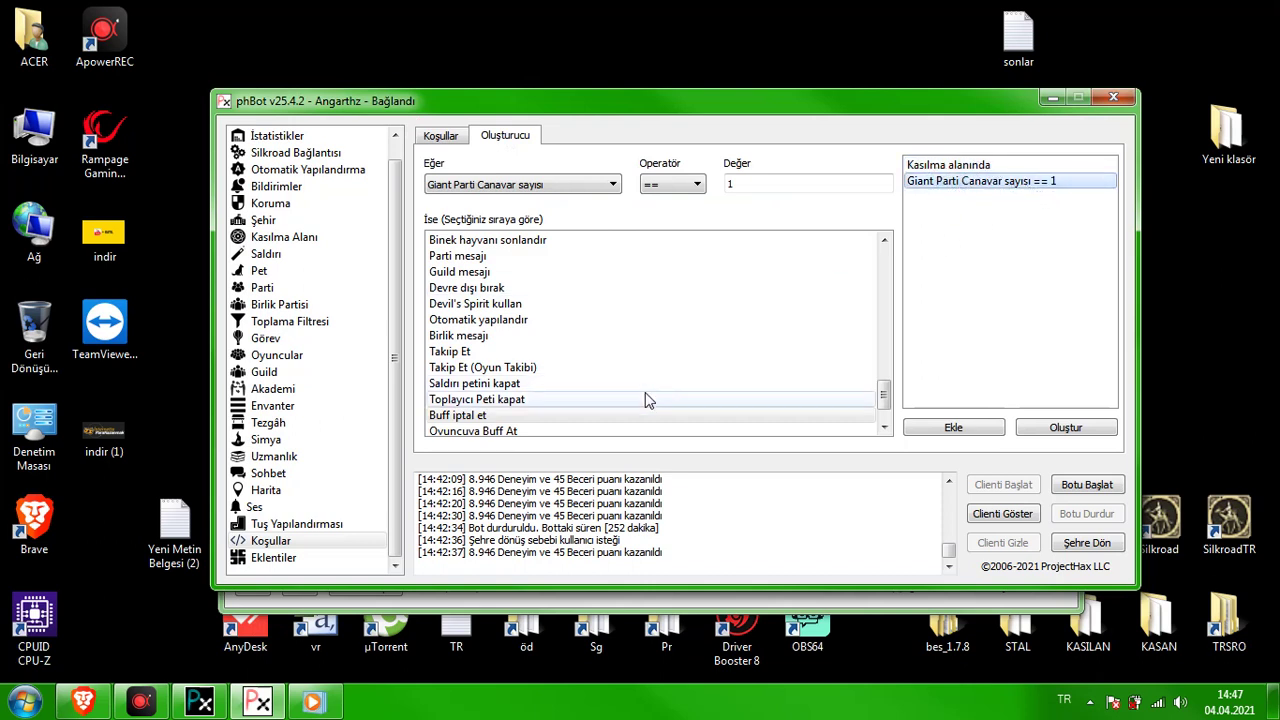
{"action": "left_click", "coordinate": [566, 416]}
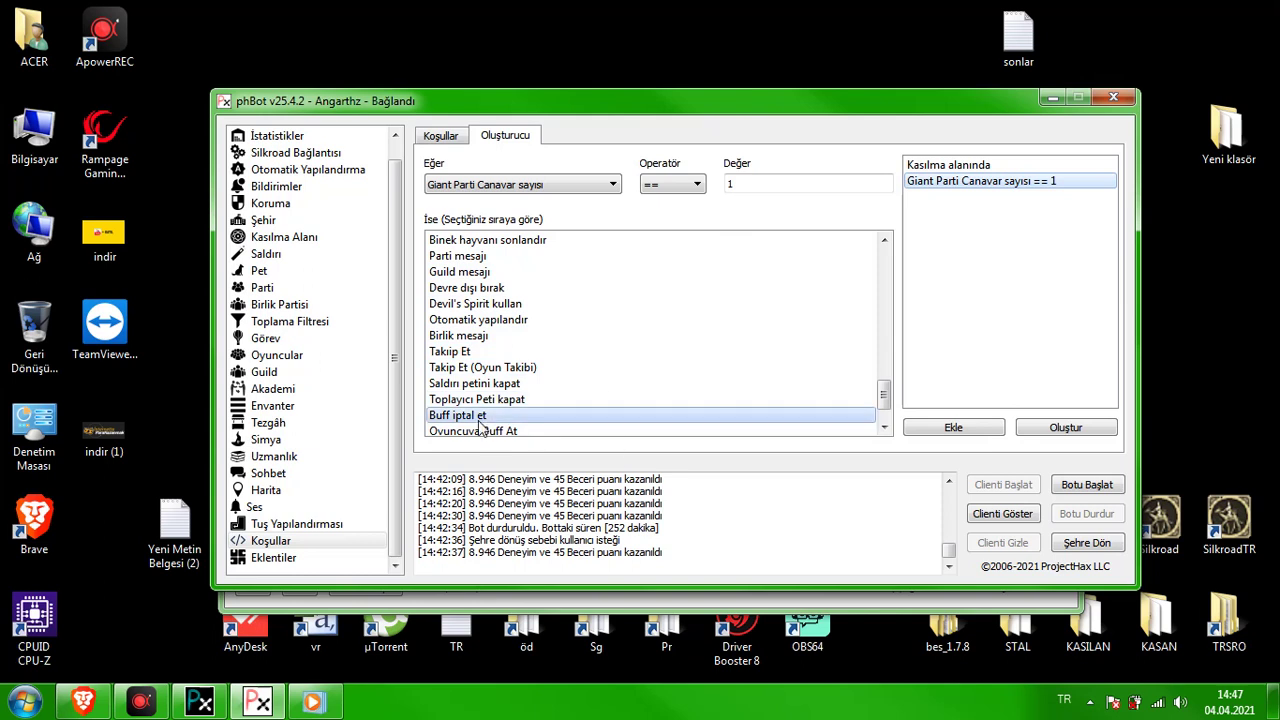
{"action": "left_click", "coordinate": [978, 176]}
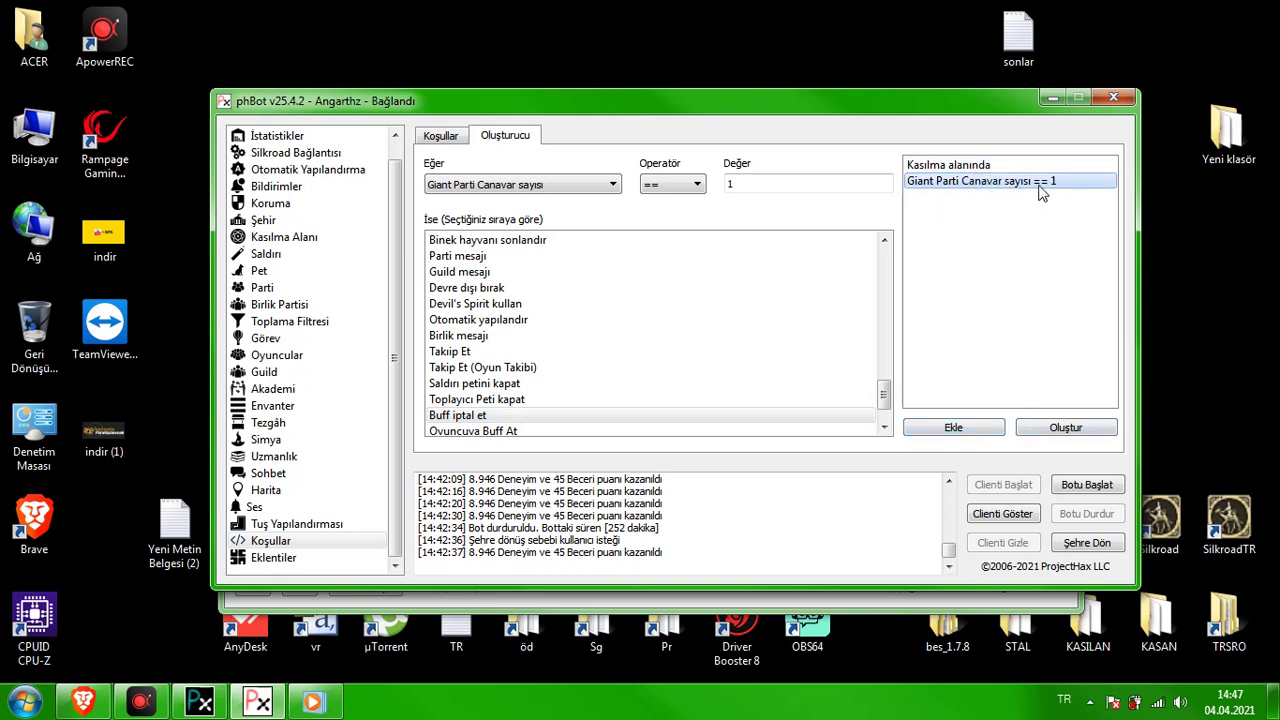
{"action": "left_click", "coordinate": [580, 190]}
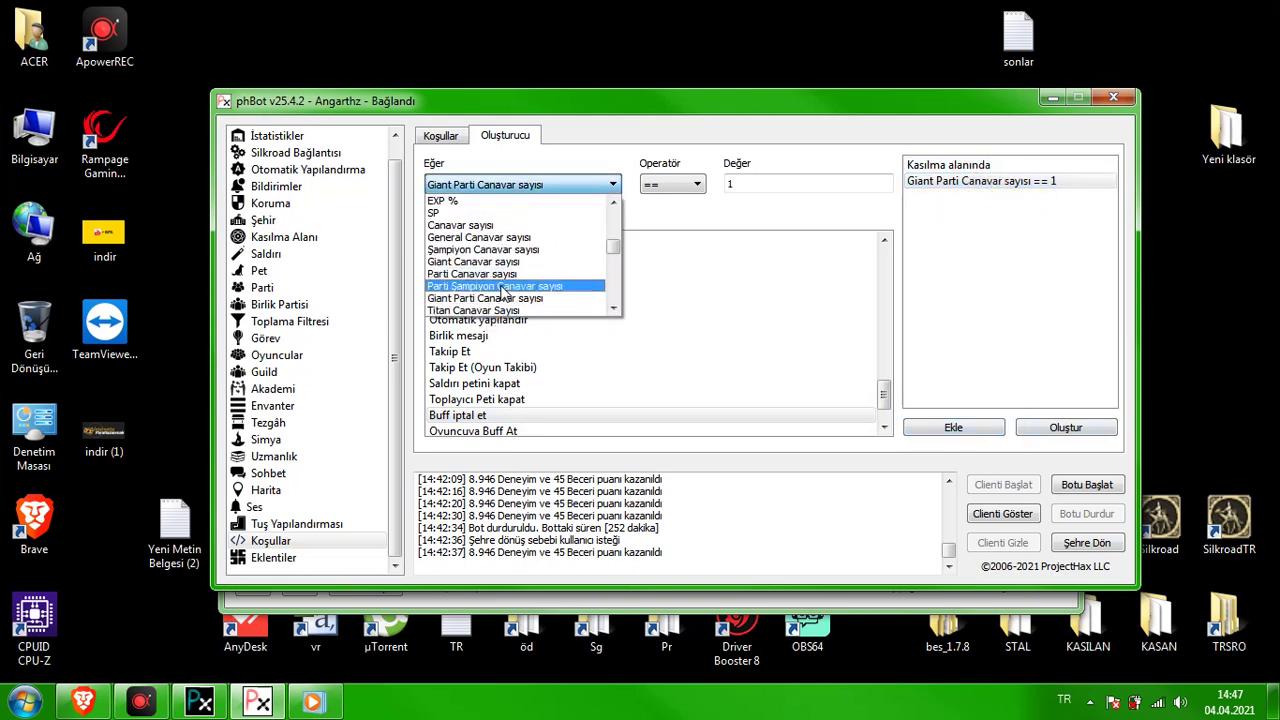
{"action": "left_click", "coordinate": [1080, 182]}
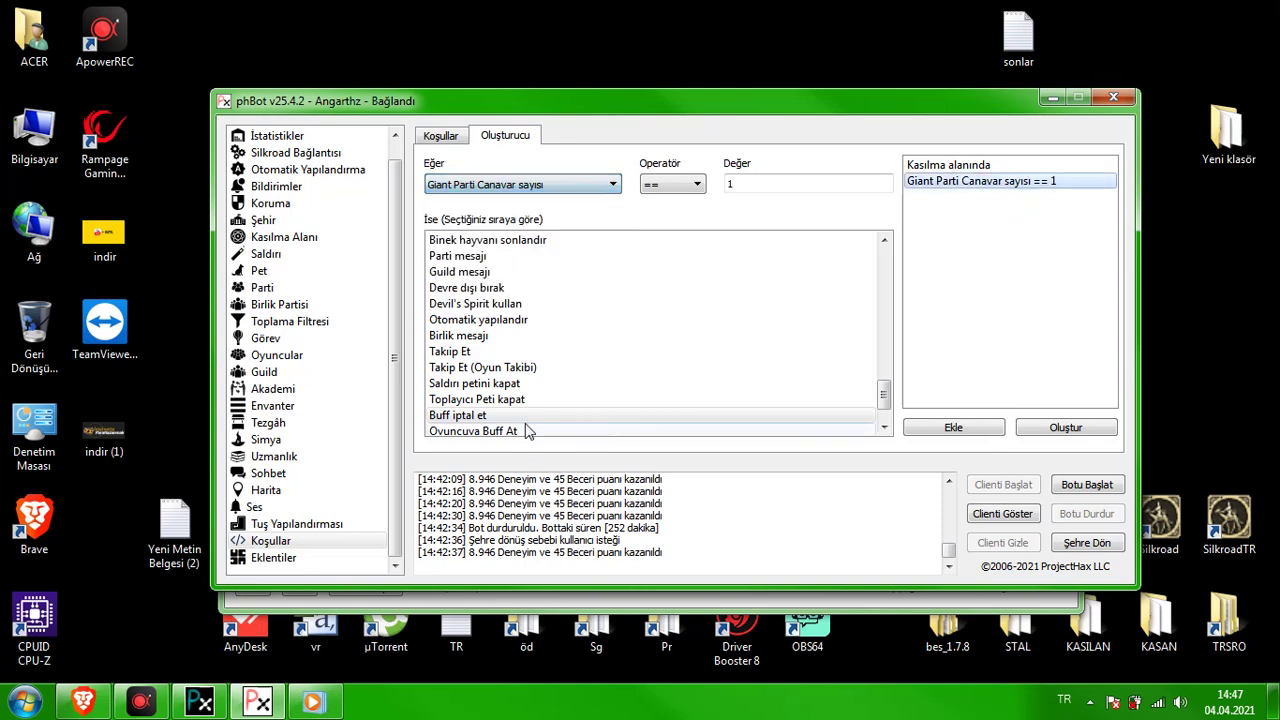
{"action": "left_click", "coordinate": [528, 420]}
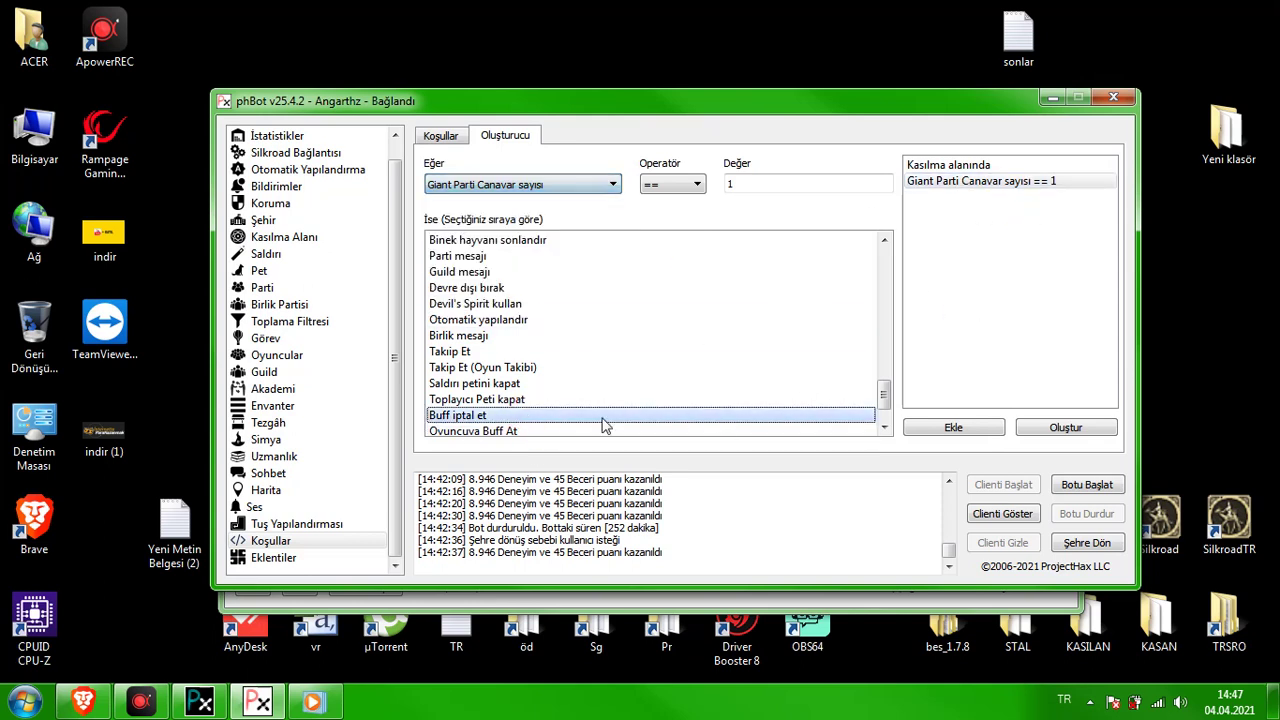
Step: Create the condition again, entering "Life Turnover" as the buff to cancel
{"action": "left_click", "coordinate": [1065, 427]}
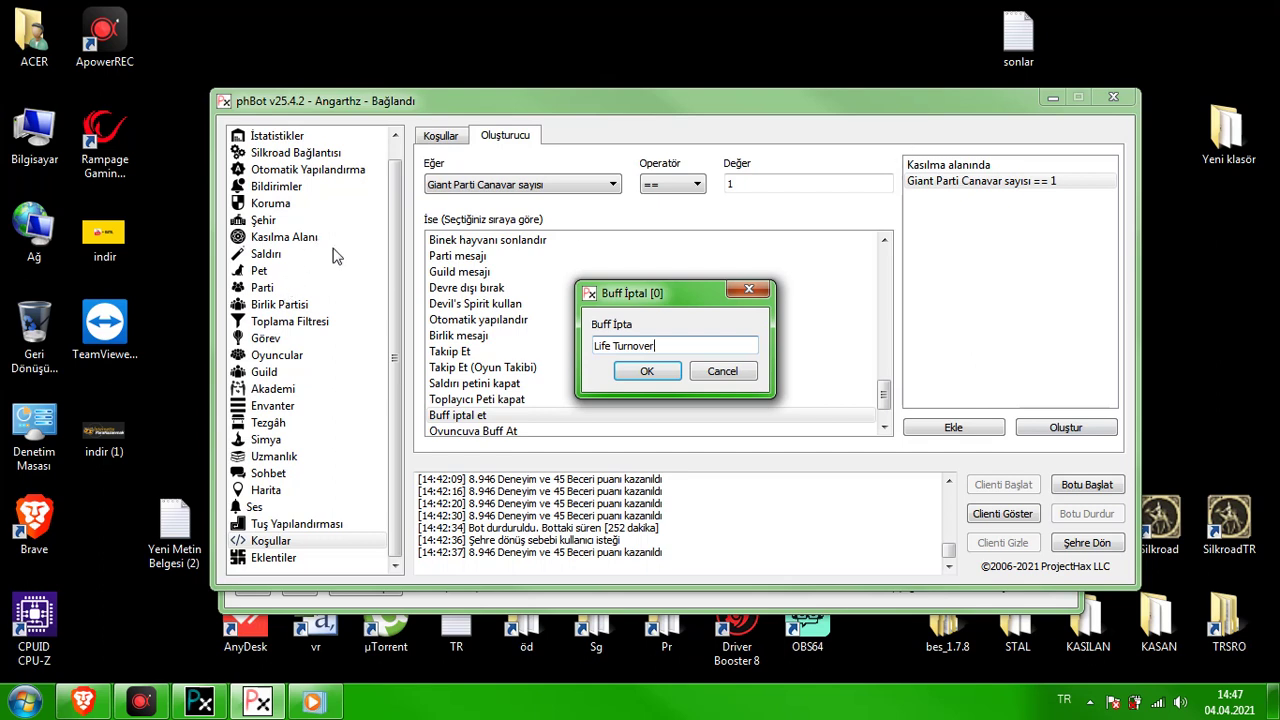
{"action": "left_click", "coordinate": [740, 373]}
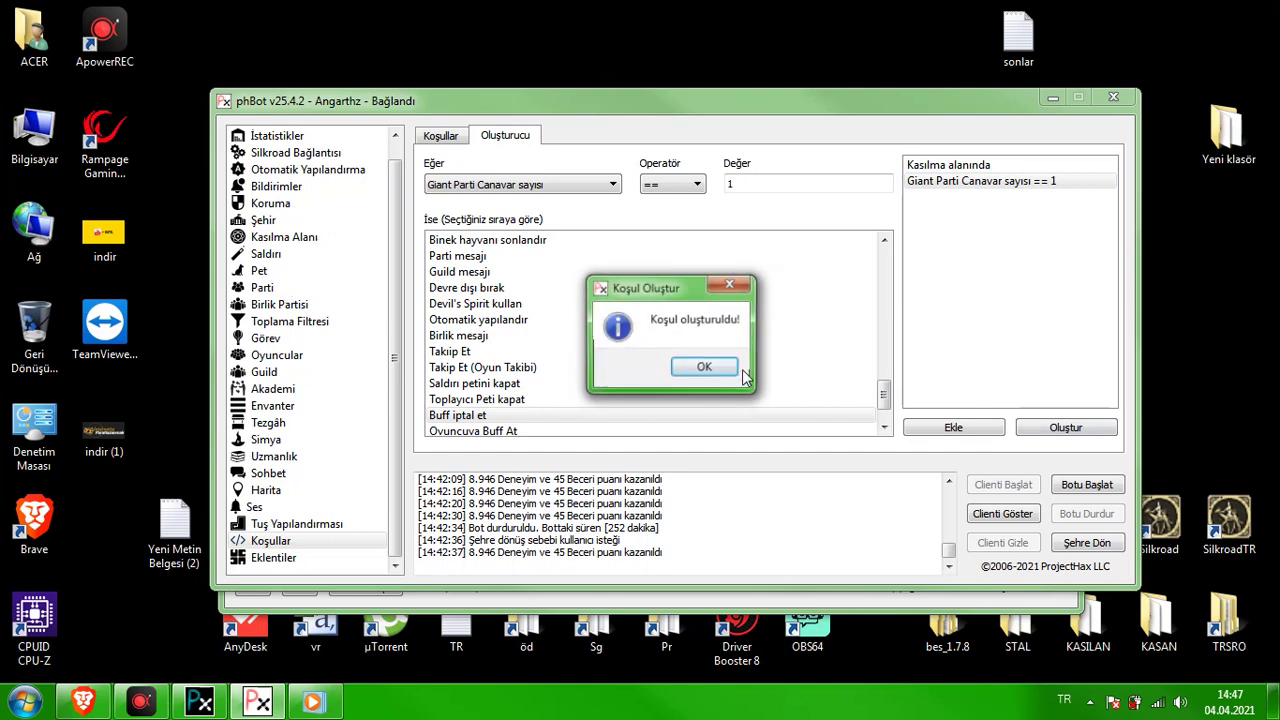
{"action": "left_click", "coordinate": [712, 368]}
Step: Show the list of created conditions and disable the newest "Buff iptal et" condition
{"action": "left_click", "coordinate": [968, 170]}
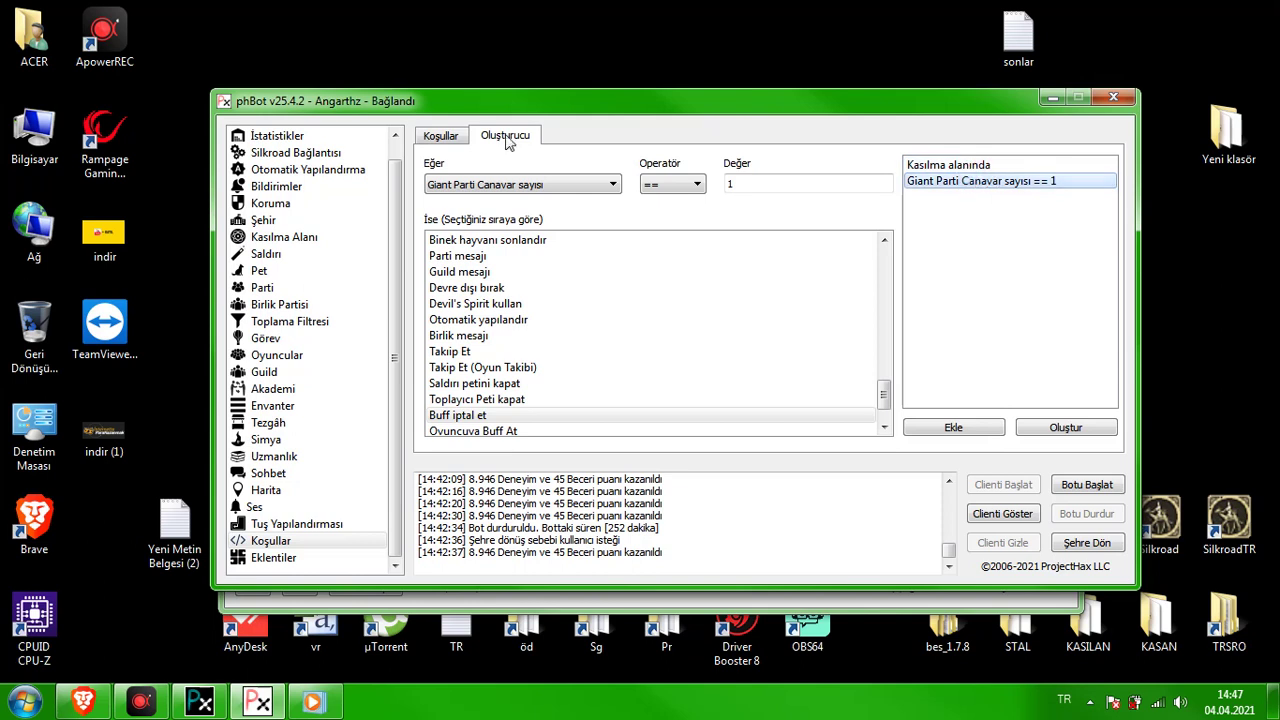
{"action": "left_click", "coordinate": [463, 133]}
{"action": "right_click", "coordinate": [537, 201]}
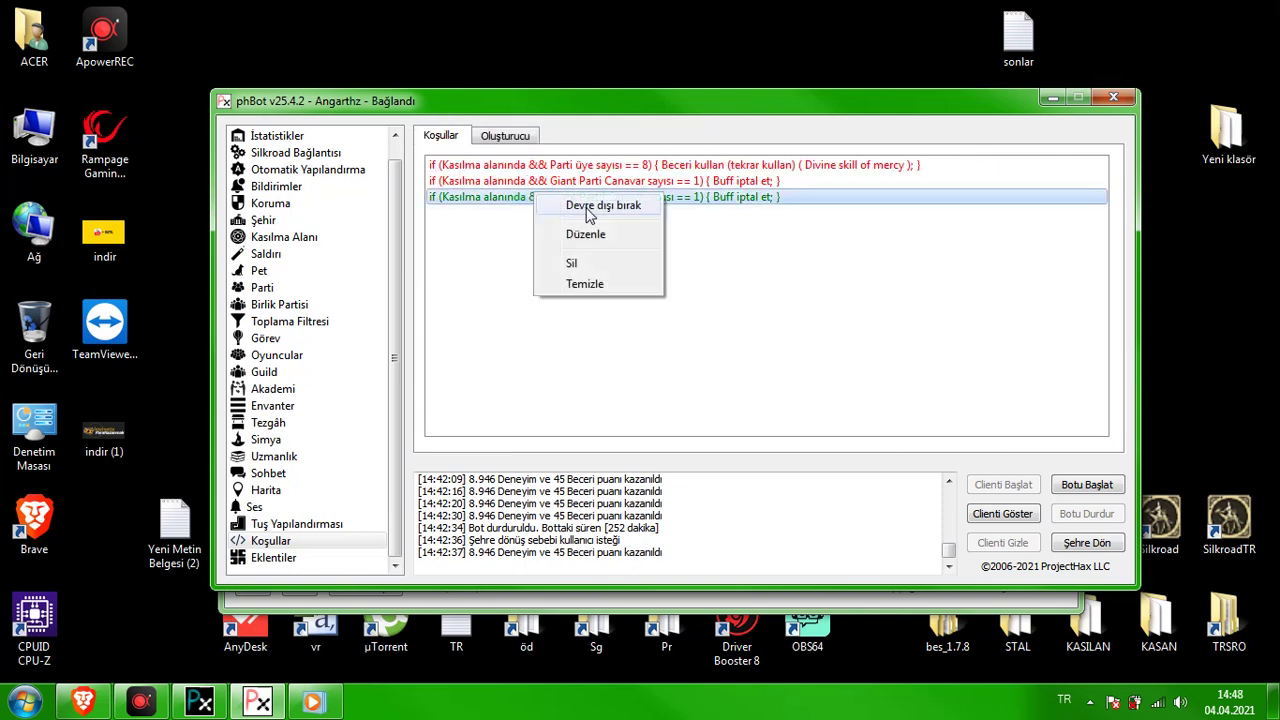
{"action": "left_click", "coordinate": [590, 207]}
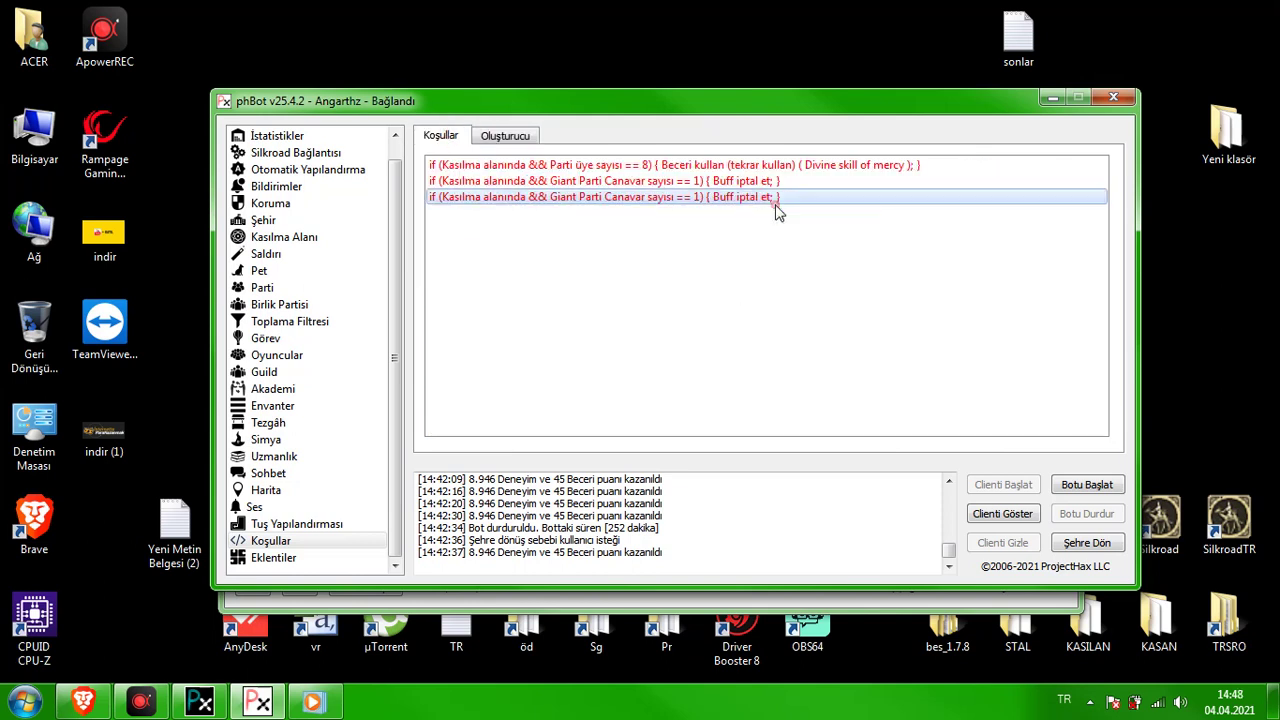
Step: Delete one of the two "Buff iptal et" conditions and clear all remaining conditions from the list
{"action": "right_click", "coordinate": [507, 181]}
{"action": "left_click", "coordinate": [565, 257]}
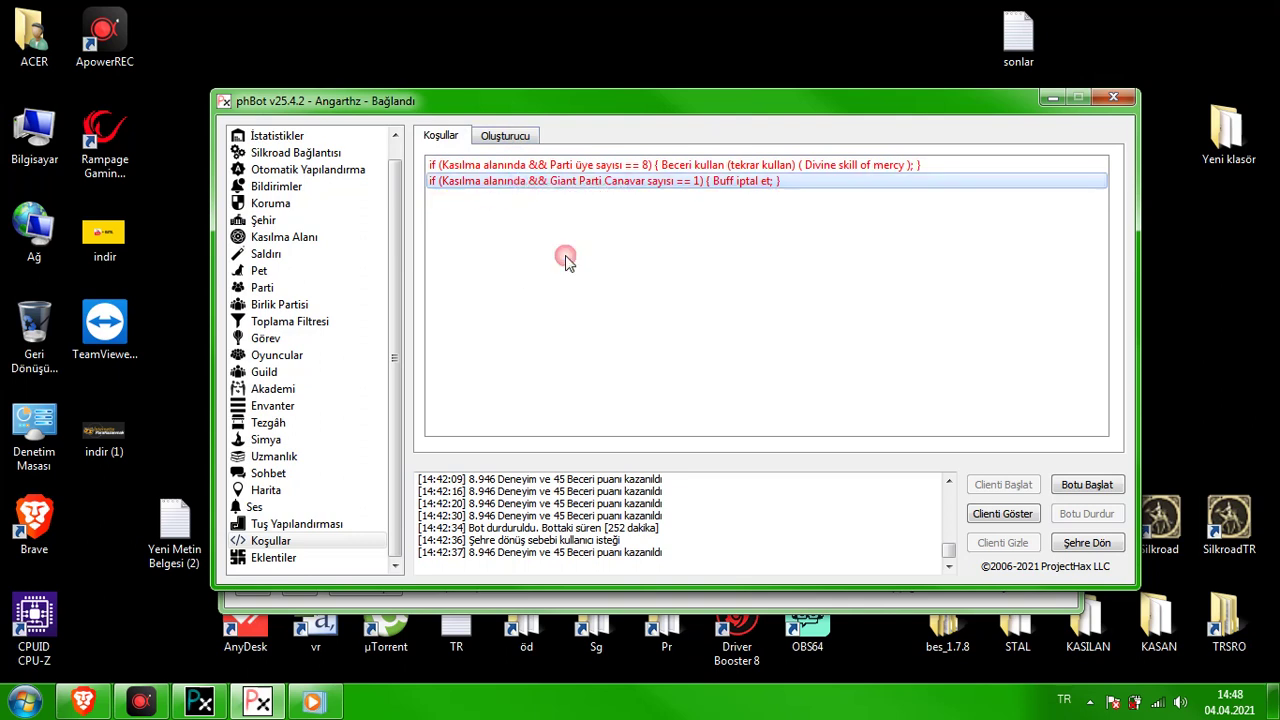
{"action": "right_click", "coordinate": [566, 260]}
{"action": "left_click", "coordinate": [645, 352]}
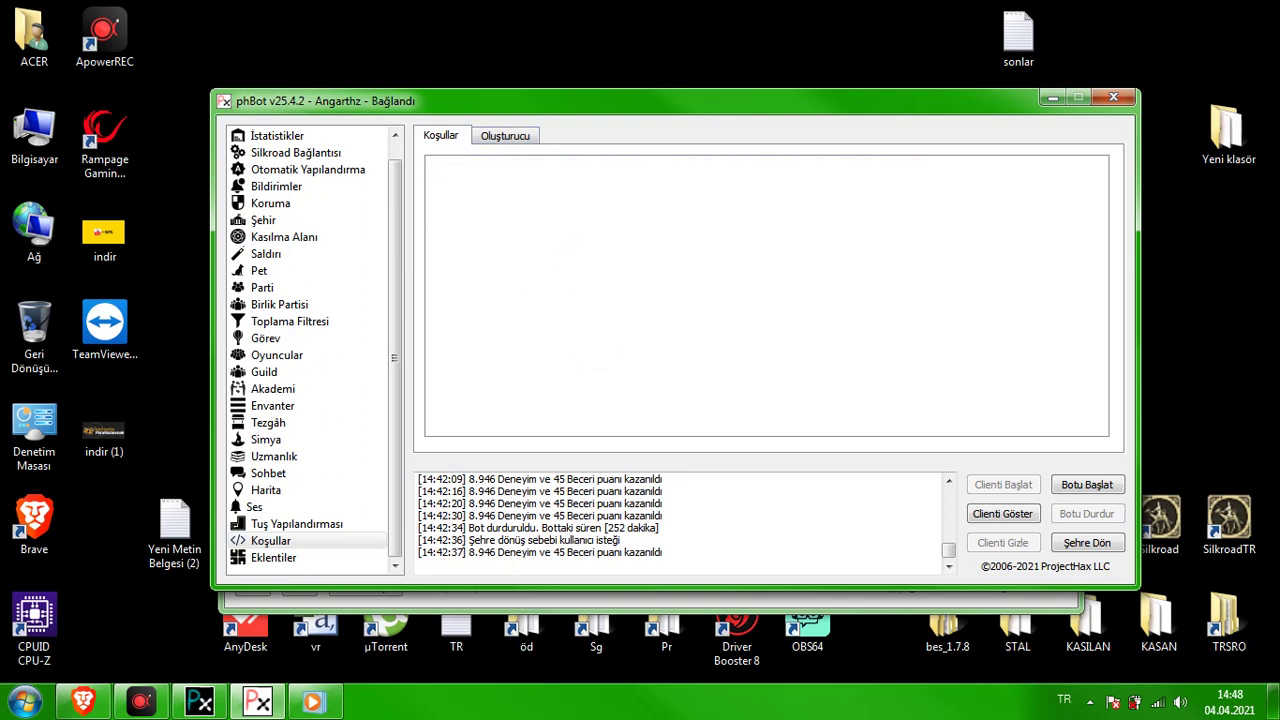
{"action": "left_click", "coordinate": [145, 703]}
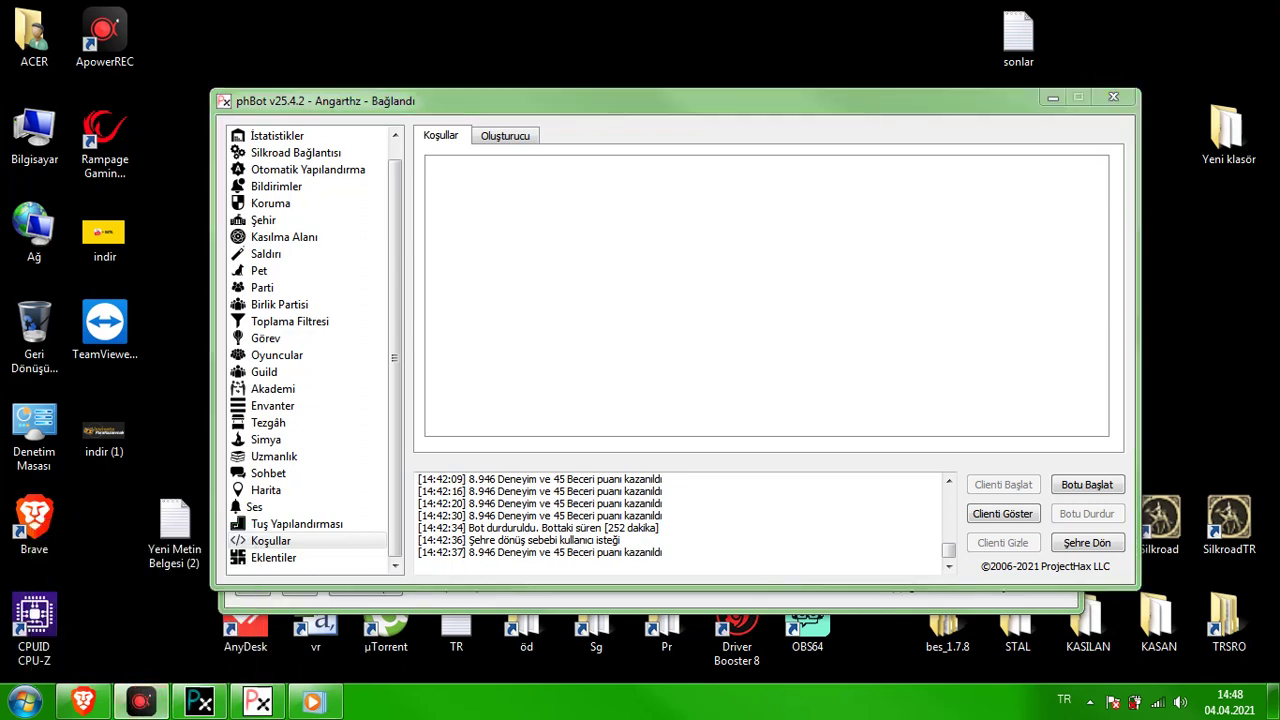